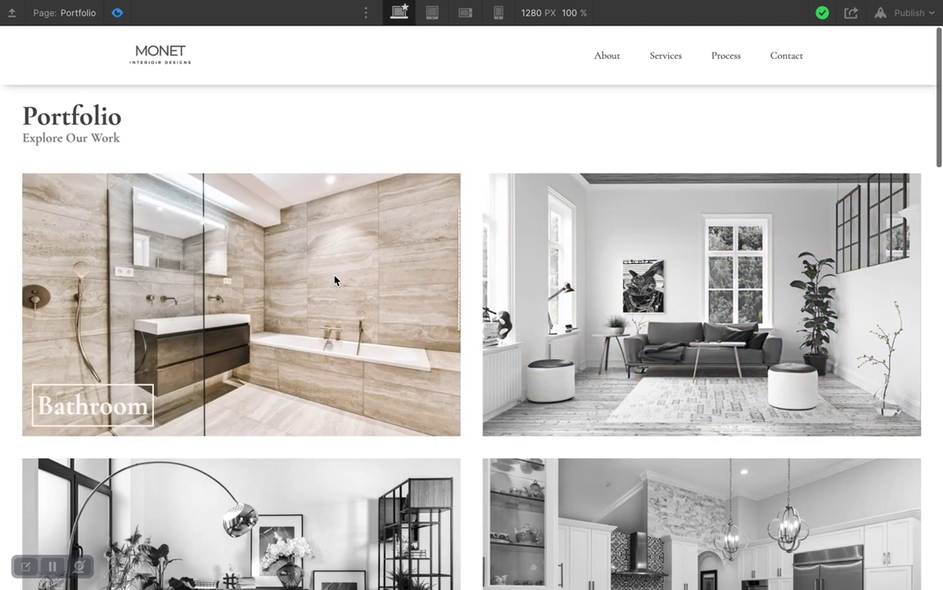
Preview the hover effects across the Portfolio page's image grid and return to the editable design canvas.
{"action": "scroll", "coordinate": [334, 280], "scroll_direction": "down", "scroll_amount": 1}
{"action": "scroll", "coordinate": [335, 276], "scroll_direction": "down", "scroll_amount": 2}
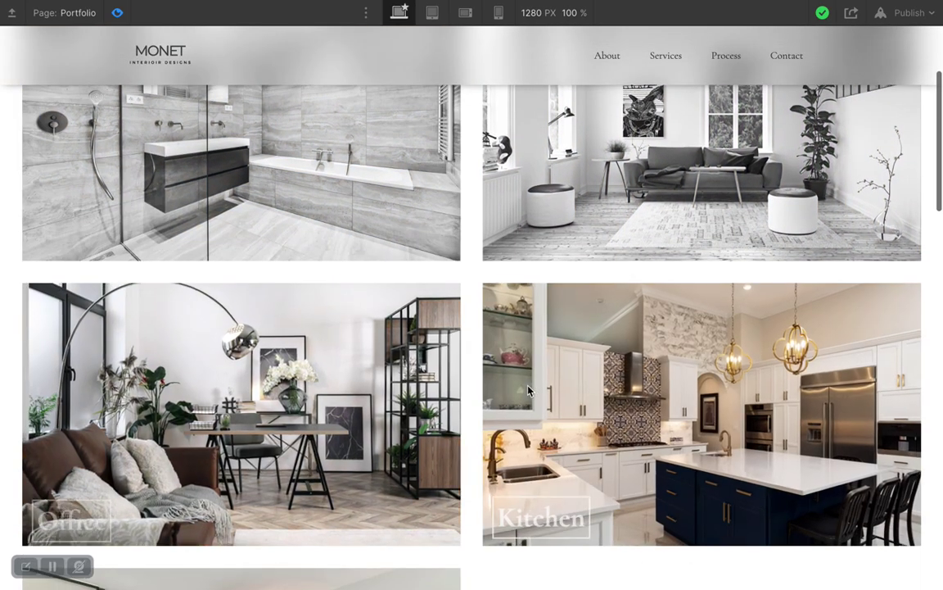
{"action": "scroll", "coordinate": [528, 391], "scroll_direction": "up", "scroll_amount": 3}
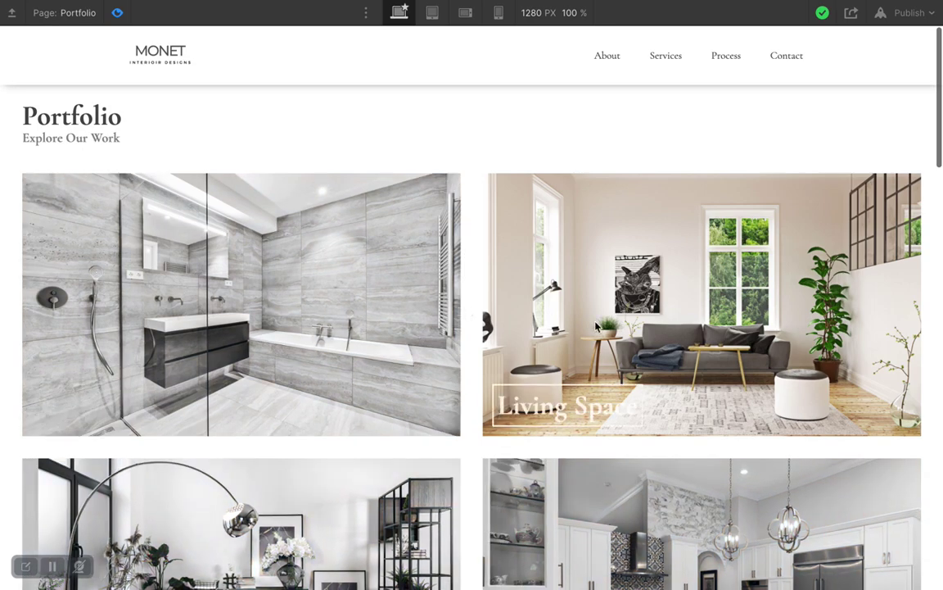
{"action": "scroll", "coordinate": [340, 331], "scroll_direction": "down", "scroll_amount": 2}
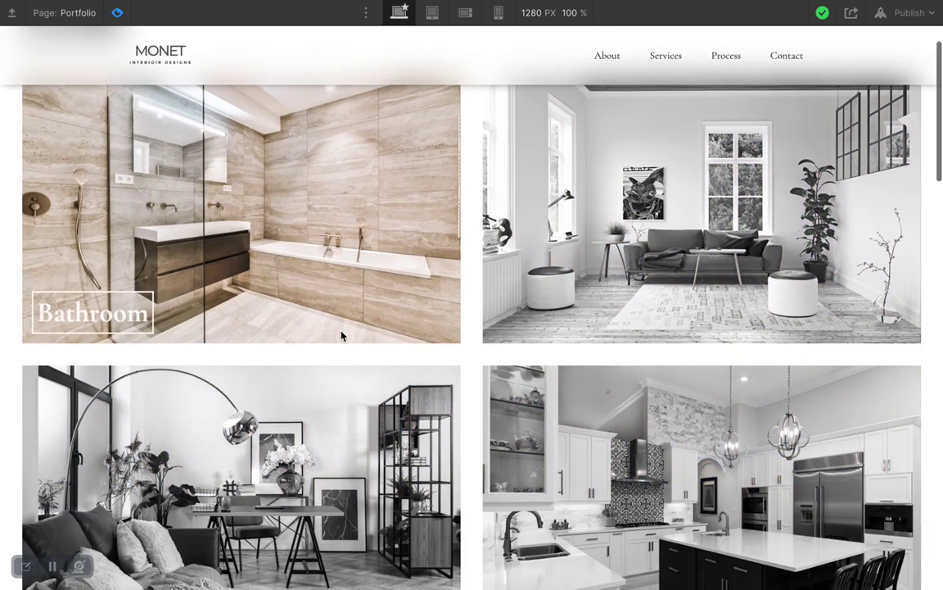
{"action": "scroll", "coordinate": [527, 384], "scroll_direction": "up", "scroll_amount": 2}
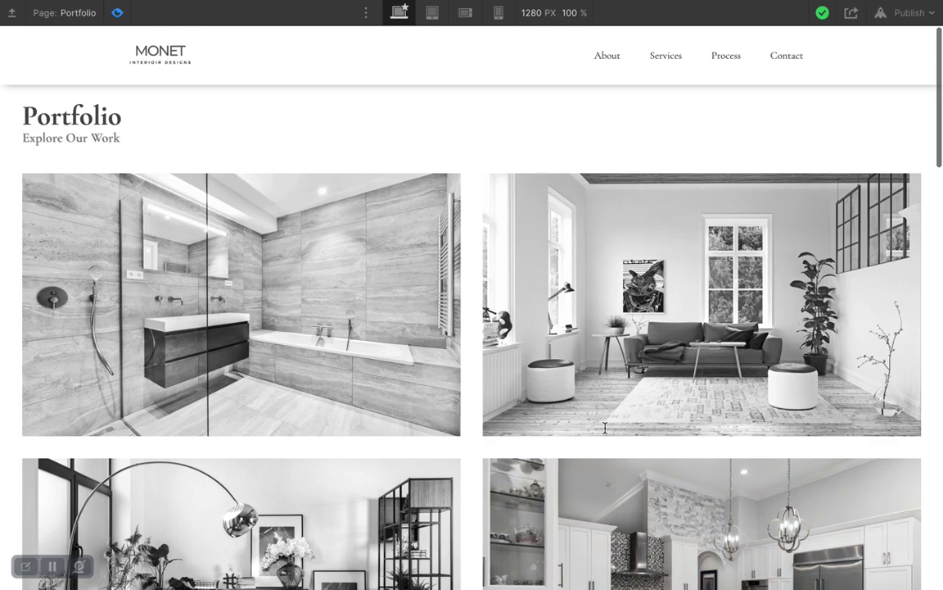
{"action": "left_click", "coordinate": [117, 14]}
{"action": "scroll", "coordinate": [109, 204], "scroll_direction": "down", "scroll_amount": 5}
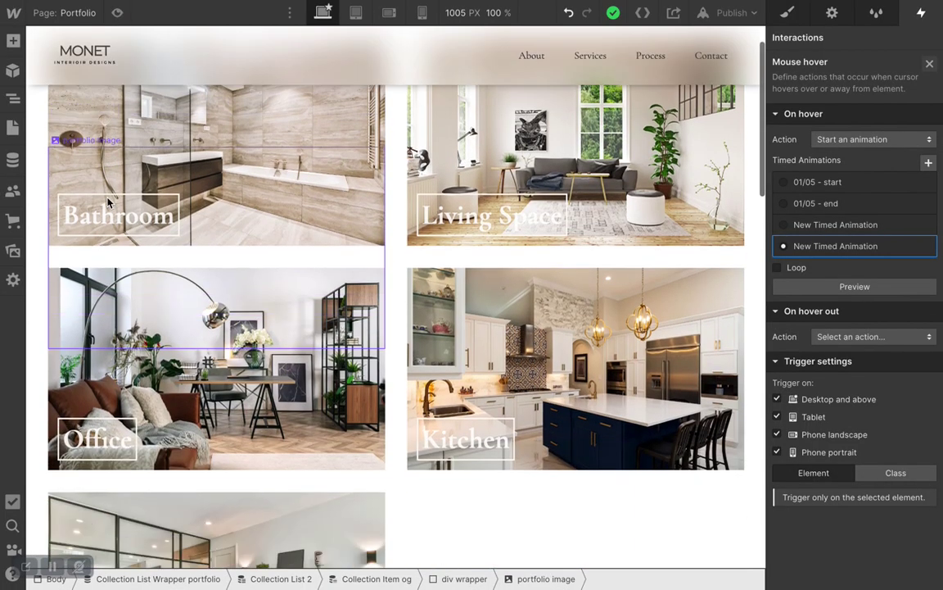
{"action": "scroll", "coordinate": [109, 203], "scroll_direction": "down", "scroll_amount": 5}
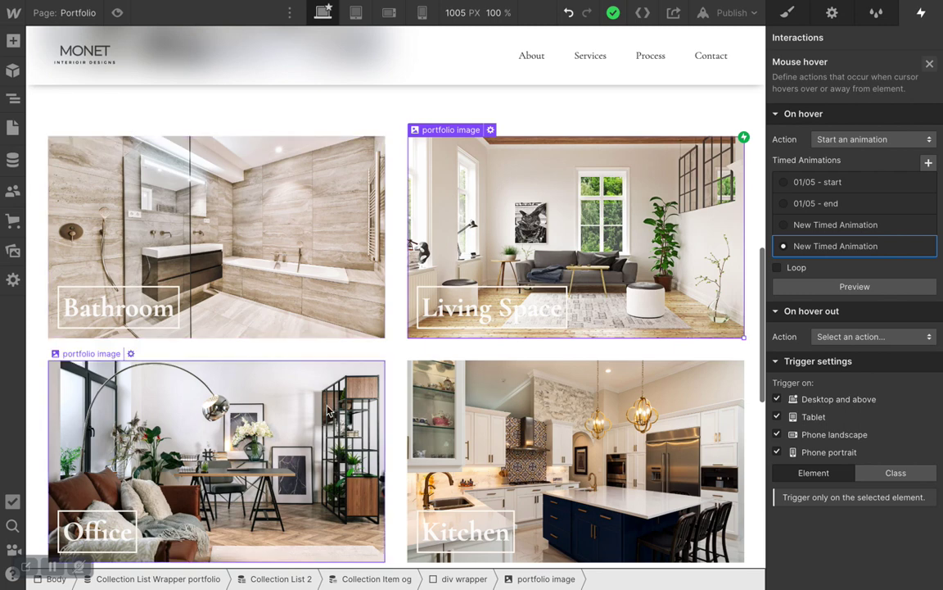
Show the page's element hierarchy and examine the layout, size, overflow and position styles of the div wrapper.
{"action": "left_click", "coordinate": [788, 18]}
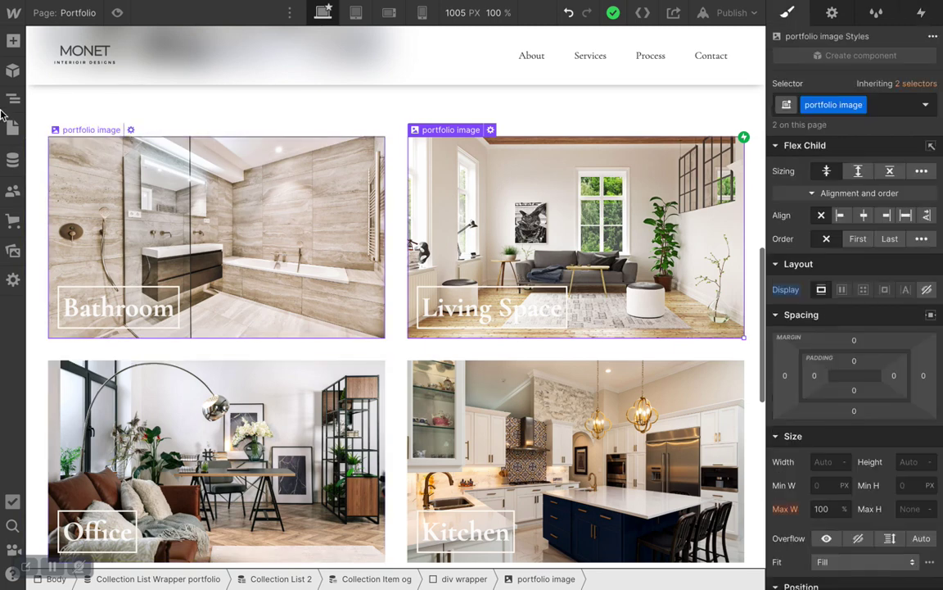
{"action": "left_click", "coordinate": [12, 101]}
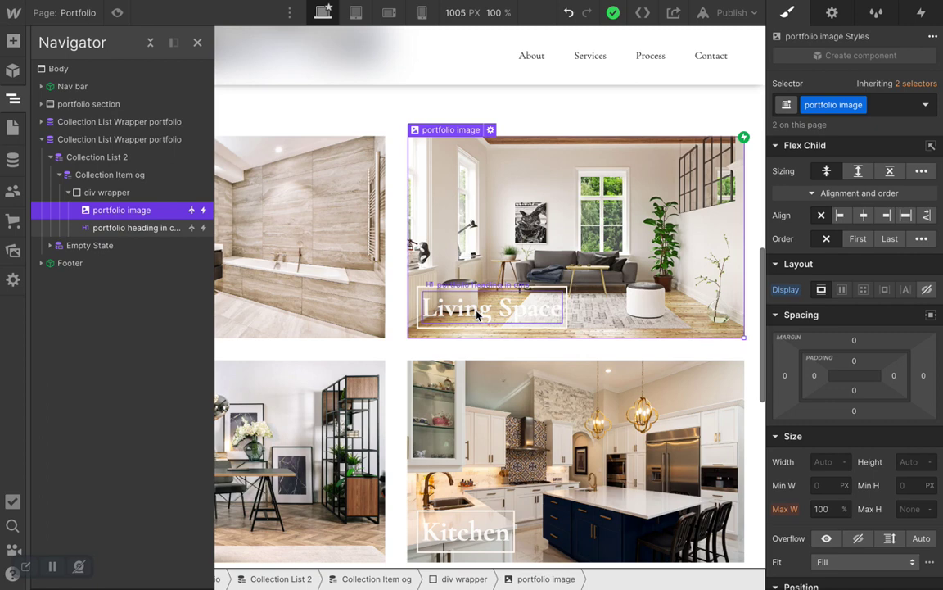
{"action": "left_click", "coordinate": [112, 198]}
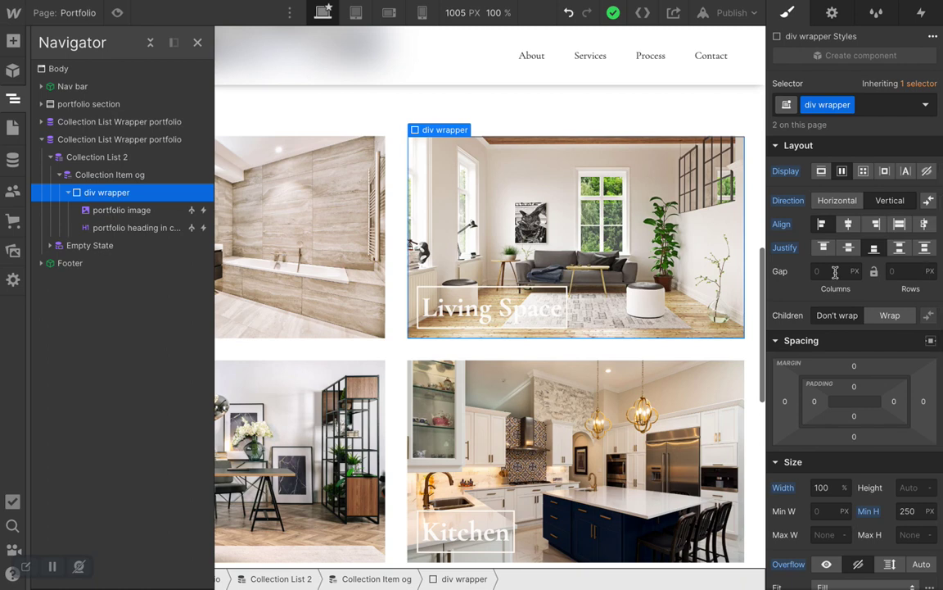
{"action": "scroll", "coordinate": [835, 272], "scroll_direction": "down", "scroll_amount": 3}
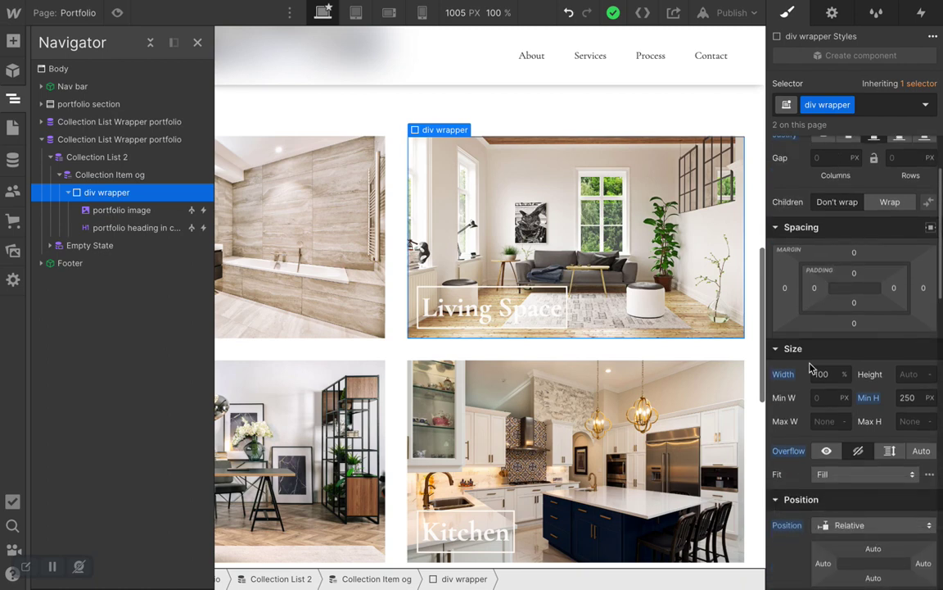
{"action": "scroll", "coordinate": [861, 374], "scroll_direction": "down", "scroll_amount": 2}
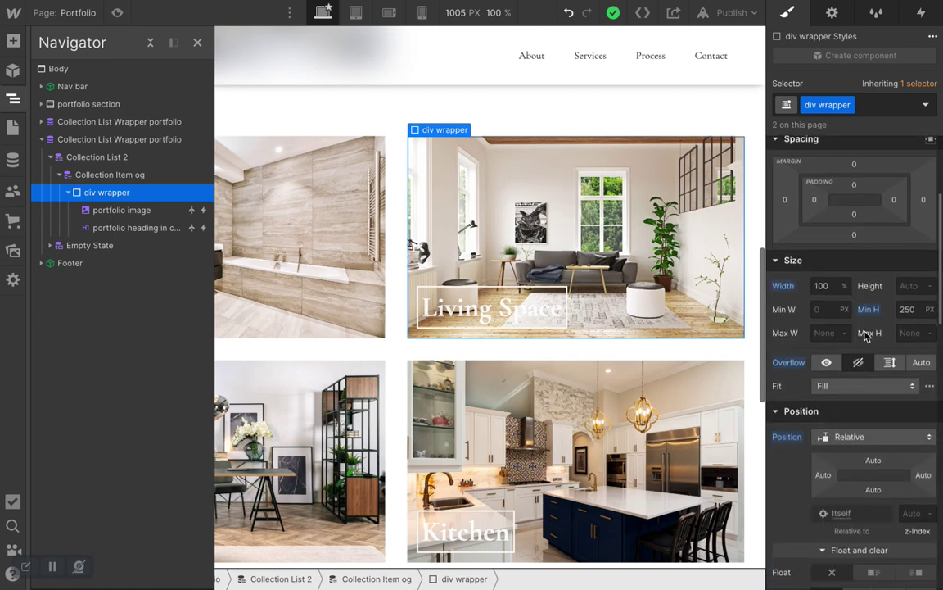
{"action": "scroll", "coordinate": [913, 315], "scroll_direction": "down", "scroll_amount": 2}
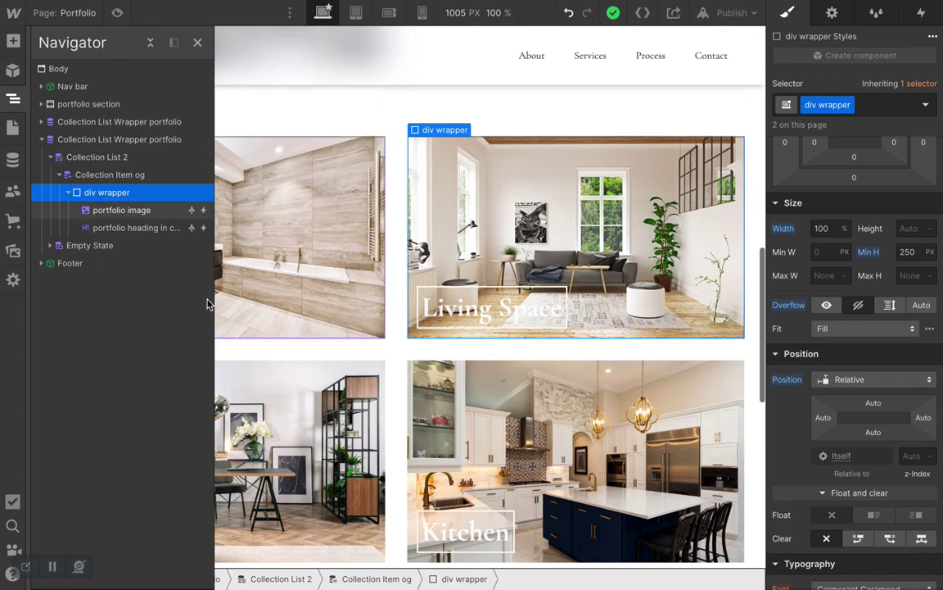
Examine the size, spacing and position styles of the portfolio image and the portfolio heading inside the div wrapper.
{"action": "left_click", "coordinate": [141, 211]}
{"action": "scroll", "coordinate": [895, 413], "scroll_direction": "down", "scroll_amount": 2}
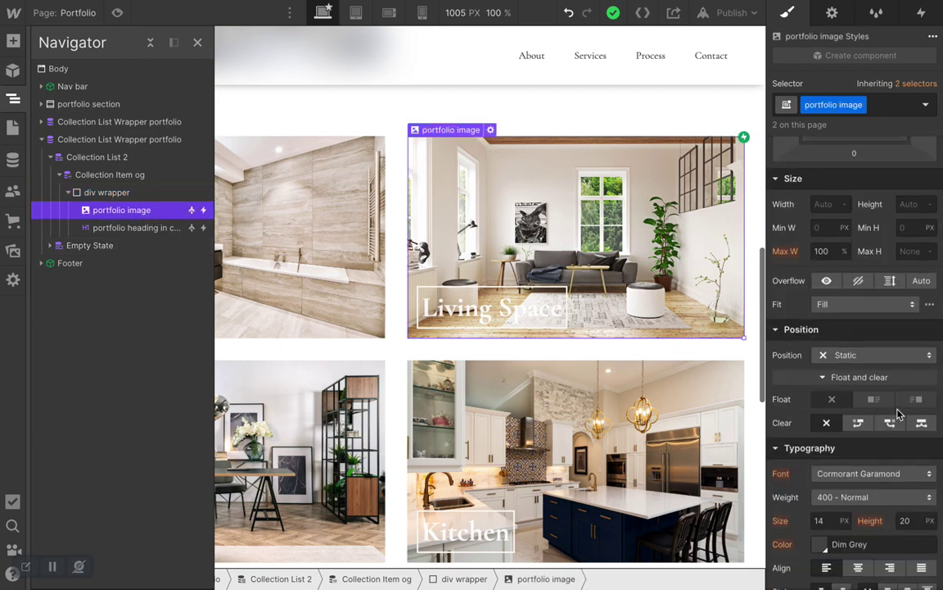
{"action": "scroll", "coordinate": [897, 413], "scroll_direction": "up", "scroll_amount": 3}
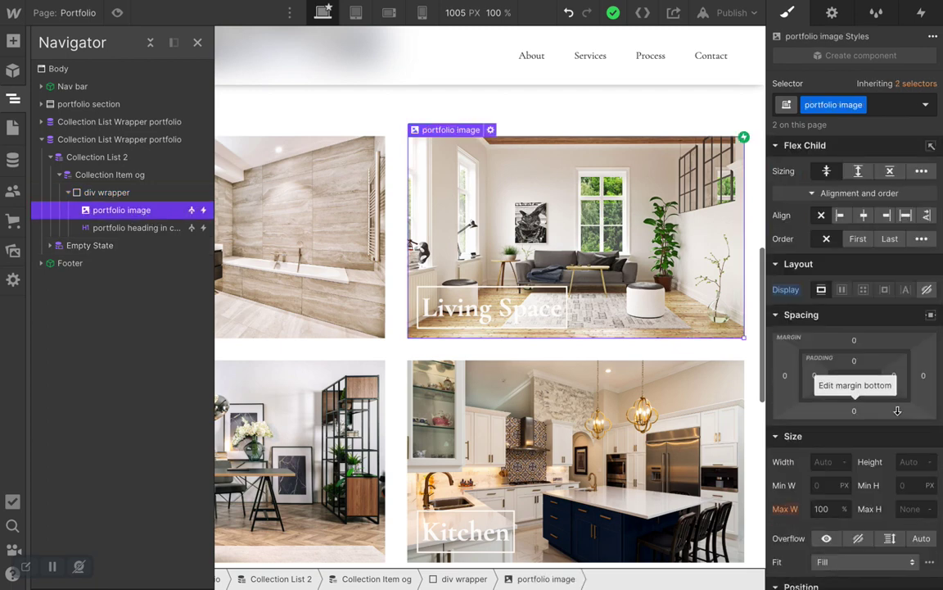
{"action": "scroll", "coordinate": [898, 499], "scroll_direction": "down", "scroll_amount": 3}
{"action": "scroll", "coordinate": [898, 504], "scroll_direction": "down", "scroll_amount": 3}
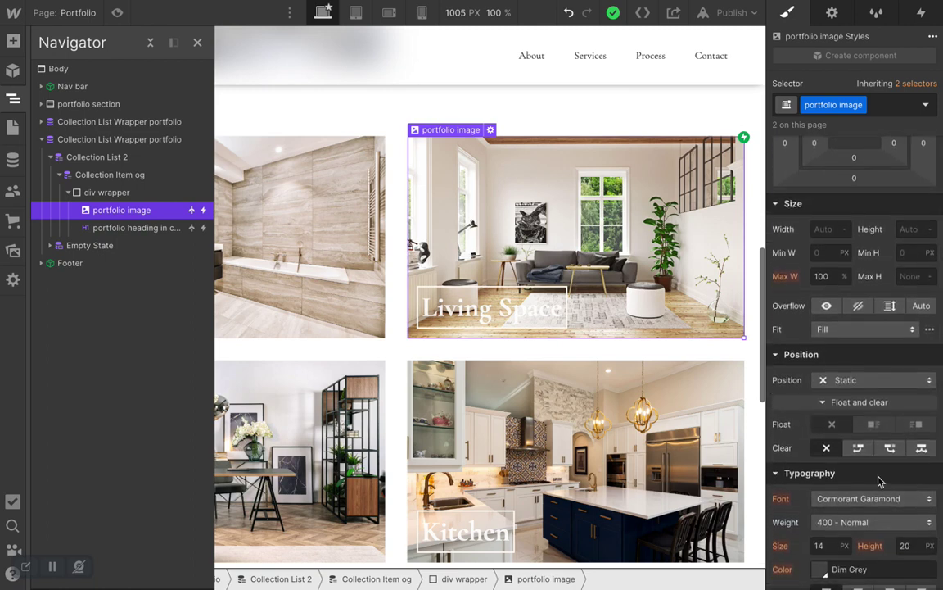
{"action": "scroll", "coordinate": [879, 481], "scroll_direction": "down", "scroll_amount": 2}
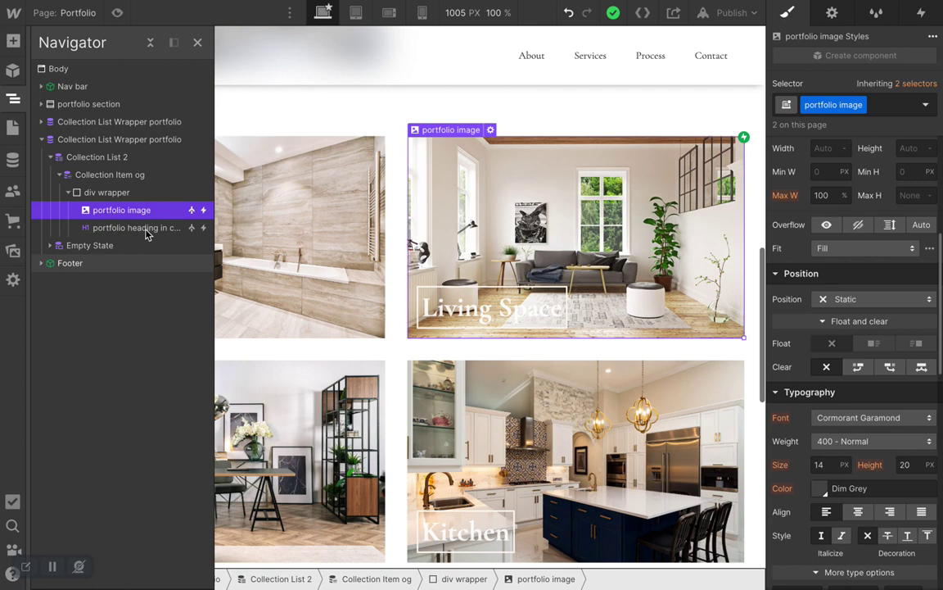
{"action": "left_click", "coordinate": [146, 230]}
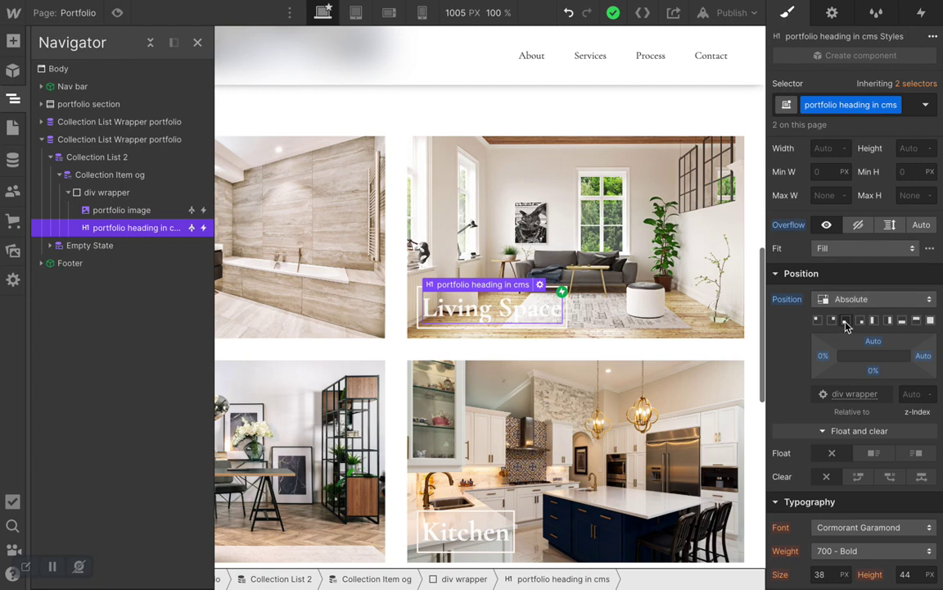
{"action": "scroll", "coordinate": [846, 321], "scroll_direction": "up", "scroll_amount": 1}
{"action": "scroll", "coordinate": [846, 325], "scroll_direction": "up", "scroll_amount": 5}
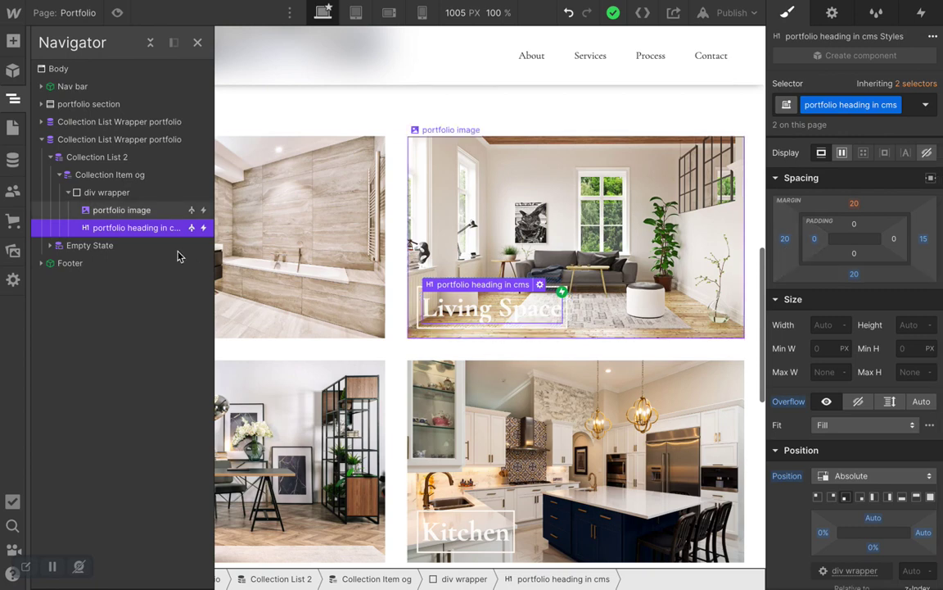
Delete the existing mouse hover interaction from the portfolio image.
{"action": "left_click", "coordinate": [151, 213]}
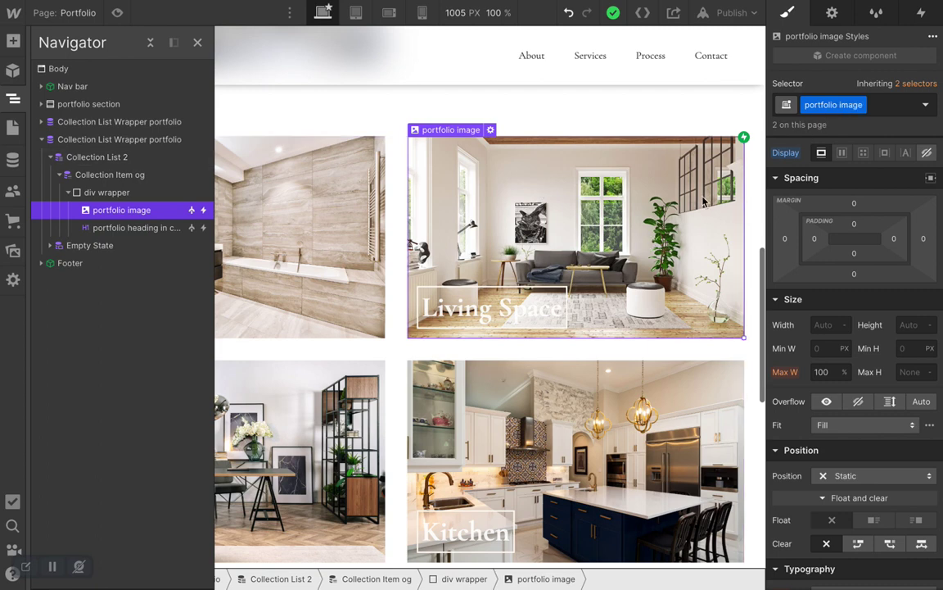
{"action": "left_click", "coordinate": [922, 15]}
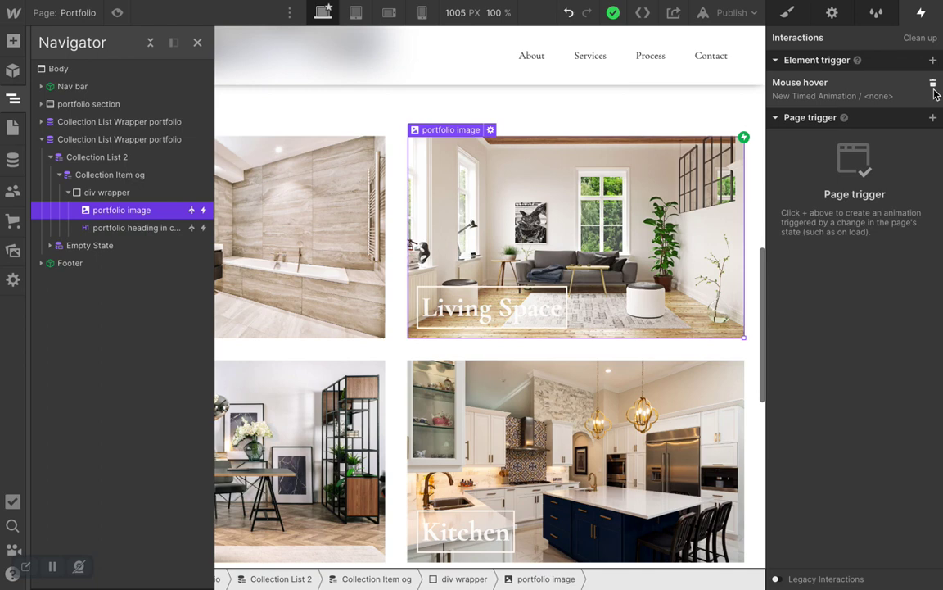
{"action": "left_click", "coordinate": [933, 84]}
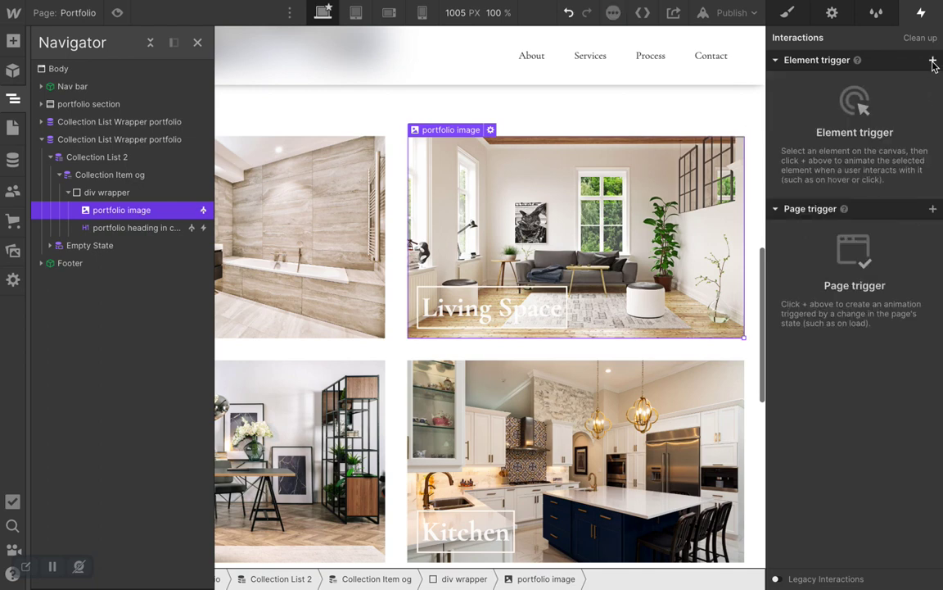
Add a mouse hover trigger to the portfolio image with Start an animation as its on-hover action.
{"action": "left_click", "coordinate": [932, 61]}
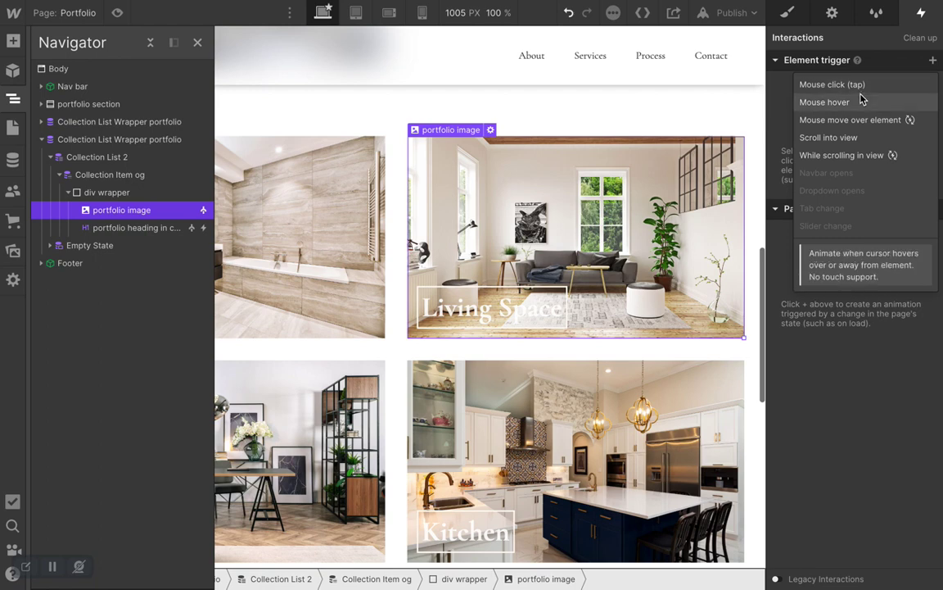
{"action": "left_click", "coordinate": [824, 102]}
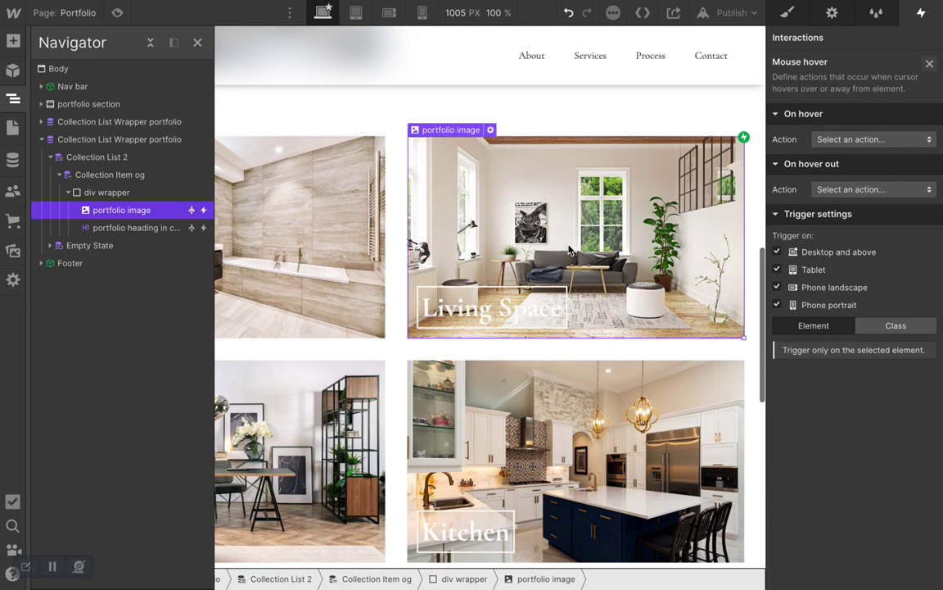
{"action": "left_click", "coordinate": [851, 141]}
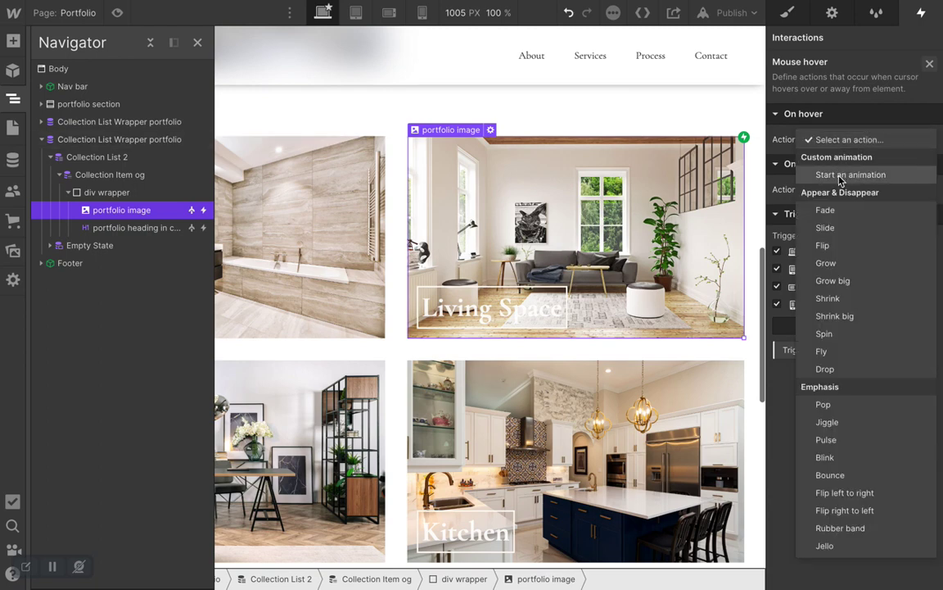
{"action": "left_click", "coordinate": [841, 177]}
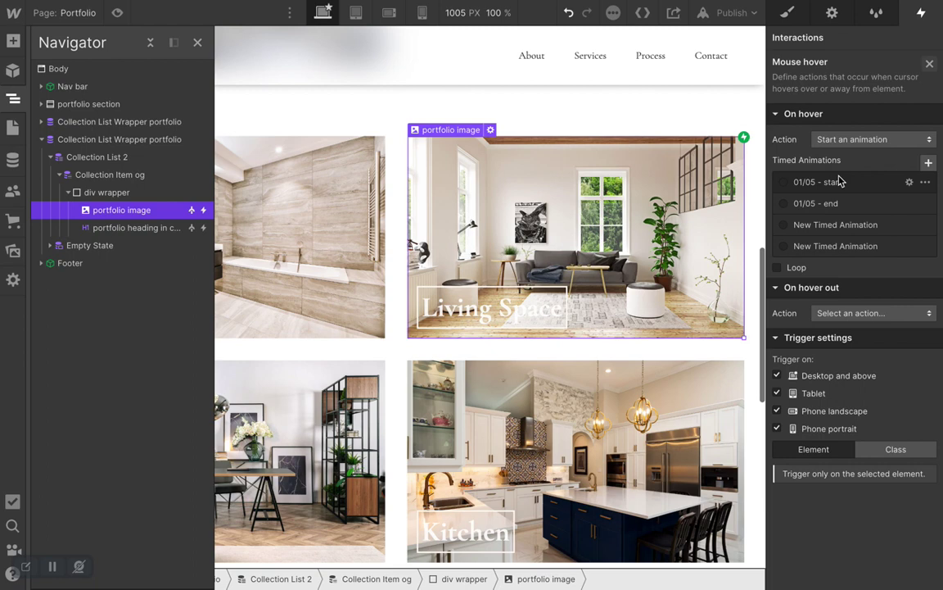
Create a timed animation for the on-hover action and name it "Scale & Opacity".
{"action": "left_click", "coordinate": [926, 168]}
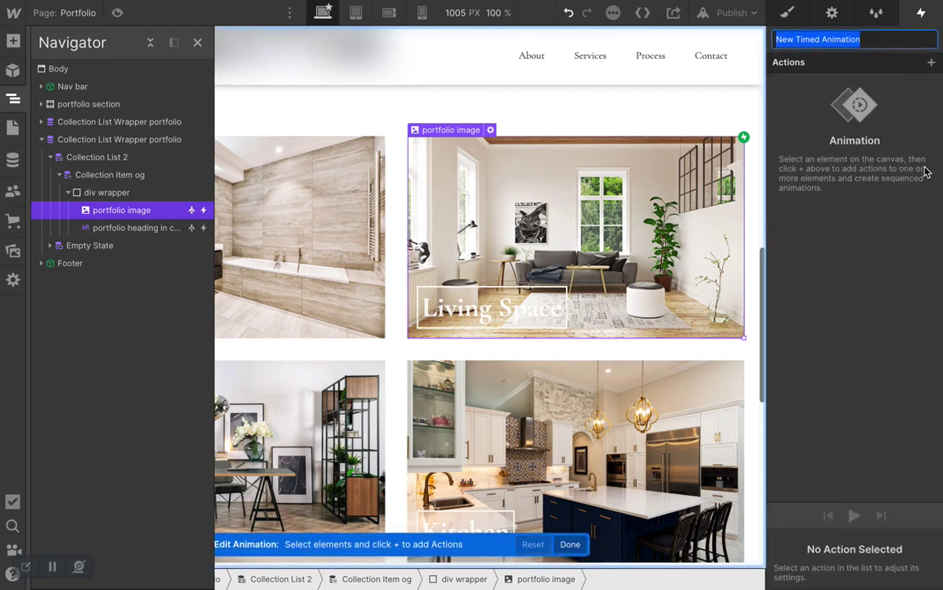
{"action": "type", "text": "Sca"}
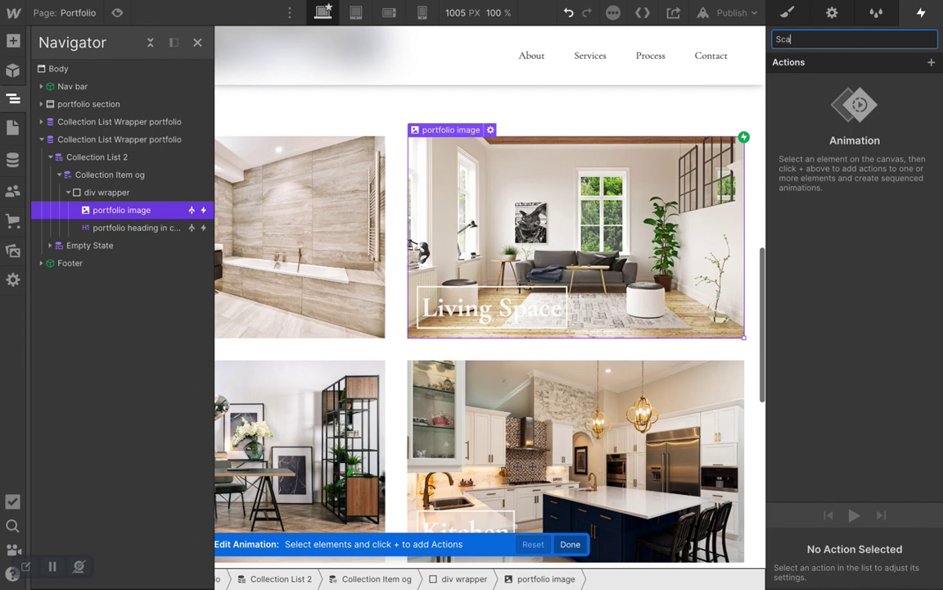
{"action": "type", "text": "le & Opacity"}
{"action": "key", "text": "Return"}
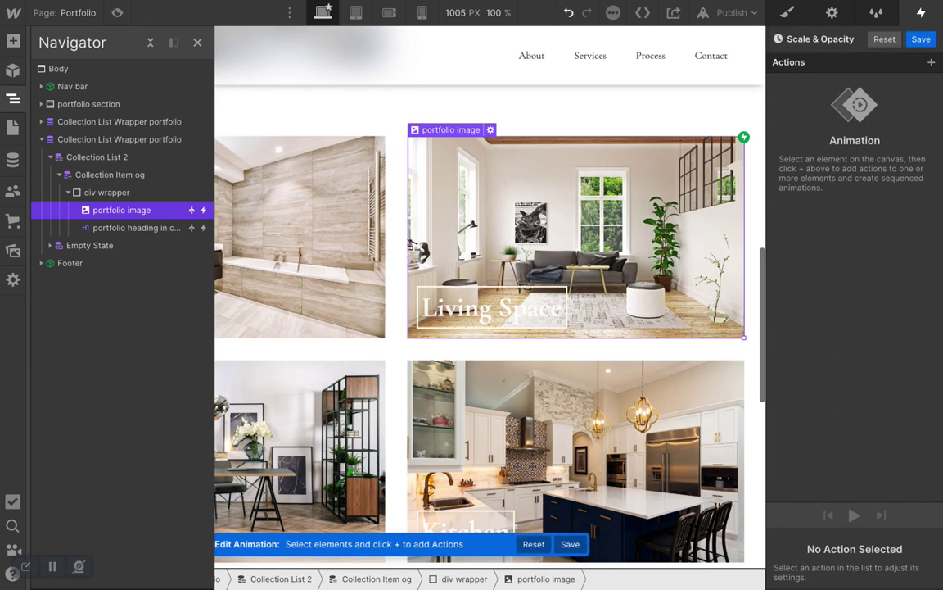
Add a Scale action that affects the selected portfolio image element, with X and Y scale set to 1.
{"action": "left_click", "coordinate": [931, 63]}
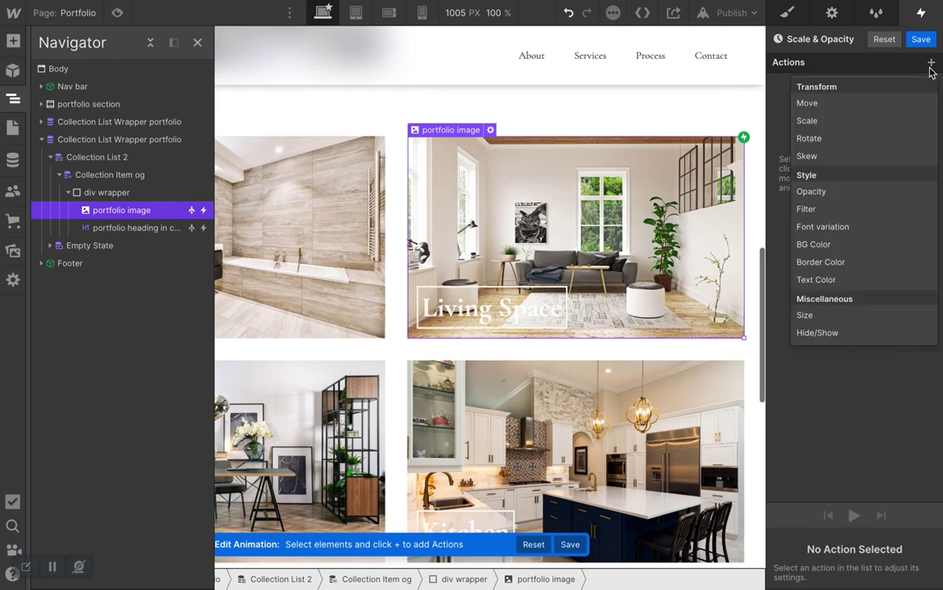
{"action": "left_click", "coordinate": [839, 122]}
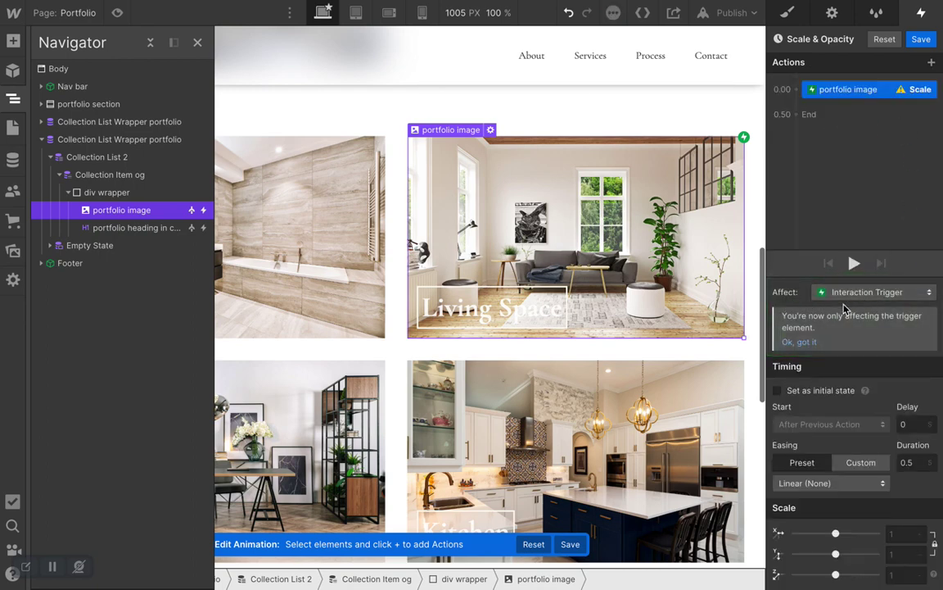
{"action": "left_click", "coordinate": [895, 293]}
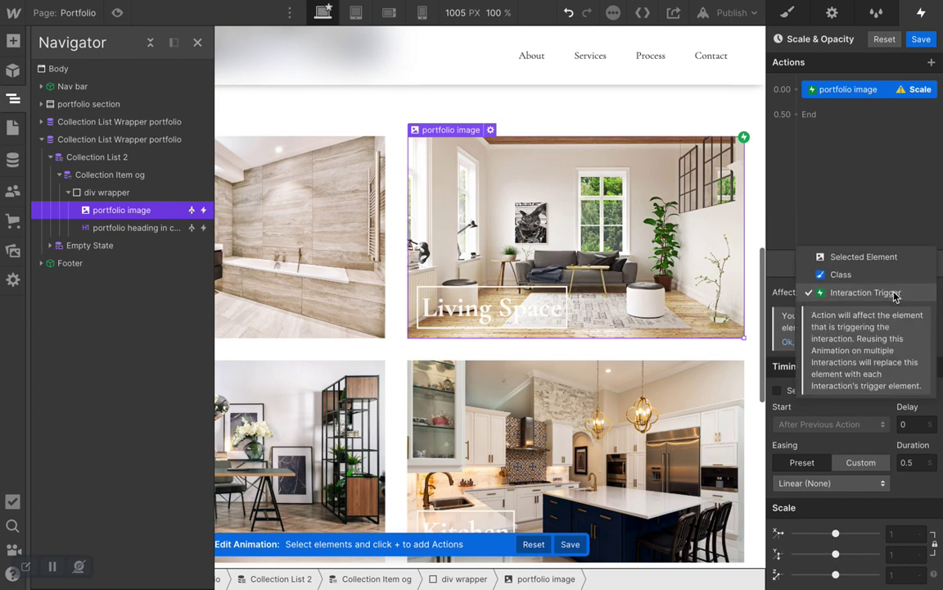
{"action": "left_click", "coordinate": [858, 258]}
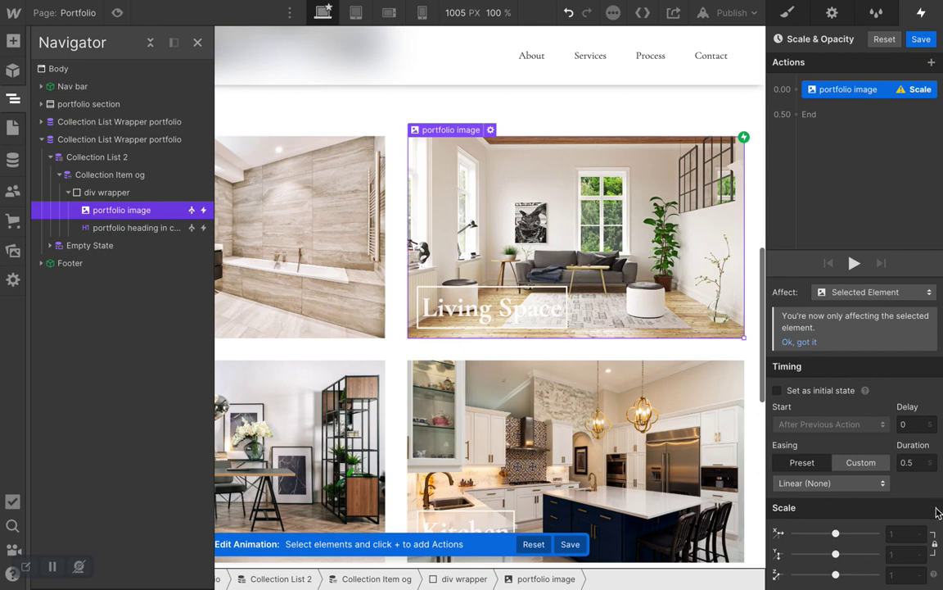
{"action": "left_click", "coordinate": [901, 533]}
{"action": "type", "text": "1"}
{"action": "key", "text": "Return"}
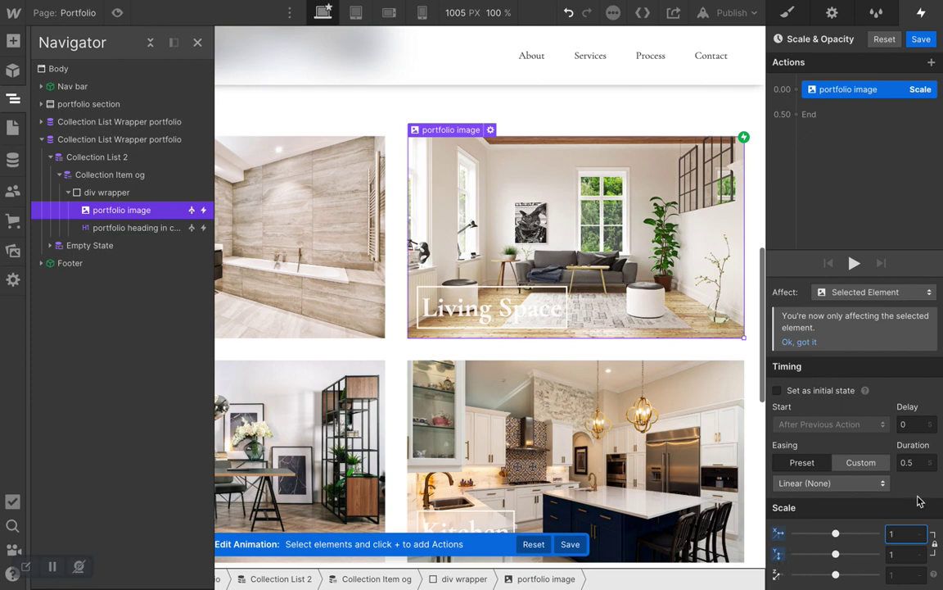
Set the image's Scale action to 0.25 s duration with Out Quad easing, and make it an initial state.
{"action": "left_click", "coordinate": [913, 462]}
{"action": "type", "text": ".2"}
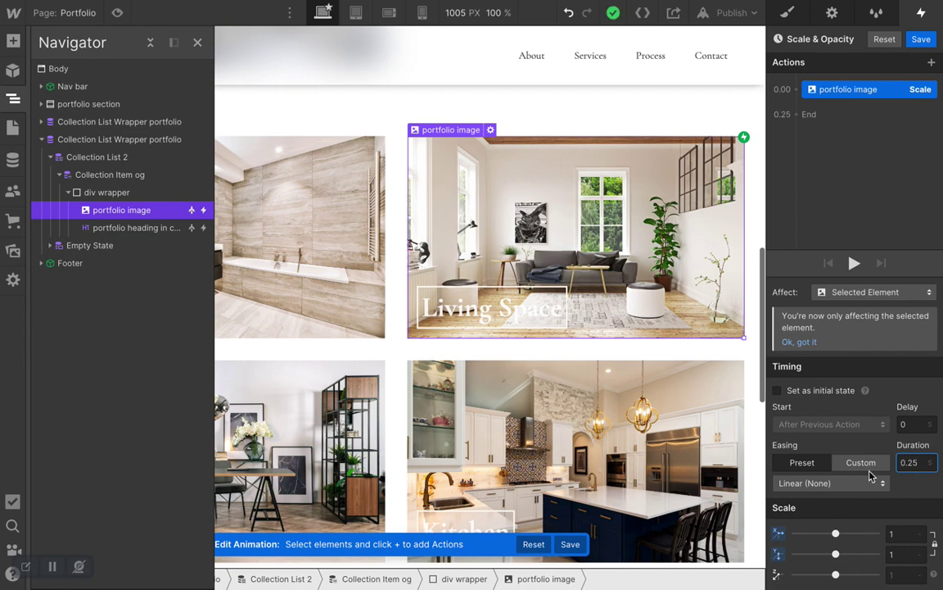
{"action": "left_click", "coordinate": [842, 482]}
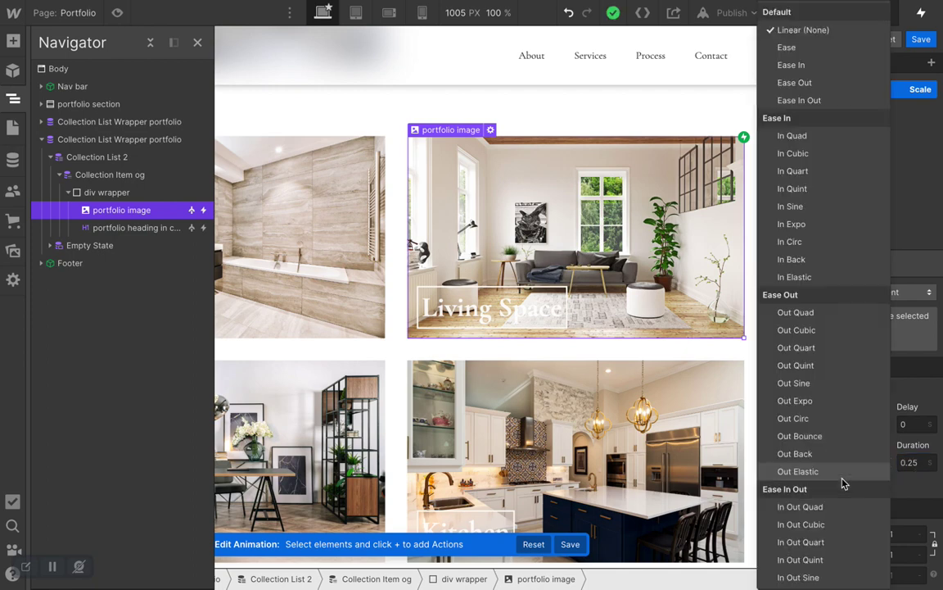
{"action": "left_click", "coordinate": [794, 315]}
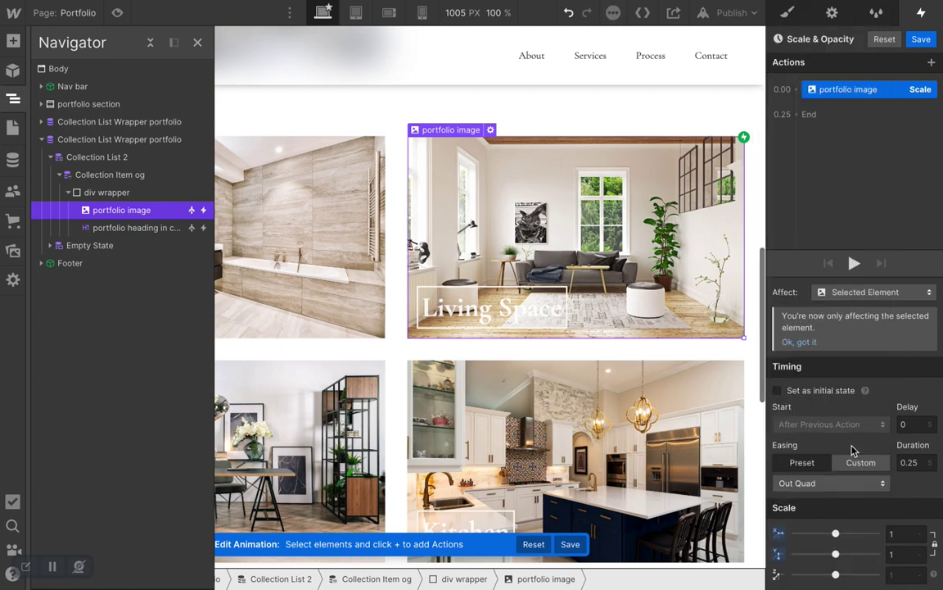
{"action": "left_click", "coordinate": [784, 395]}
{"action": "left_click", "coordinate": [779, 394]}
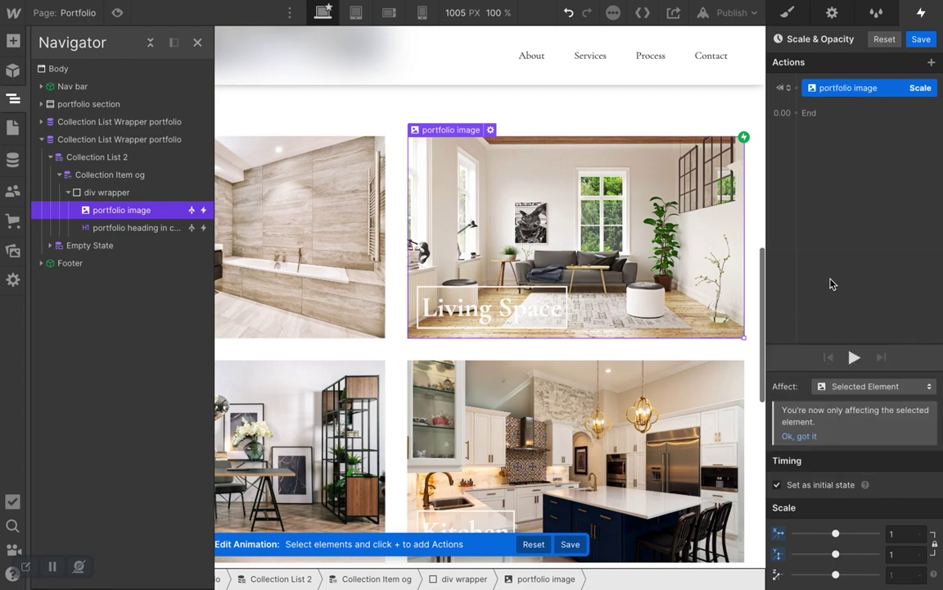
Add a Filter action to the portfolio image using Grayscale at 100%.
{"action": "left_click", "coordinate": [931, 62]}
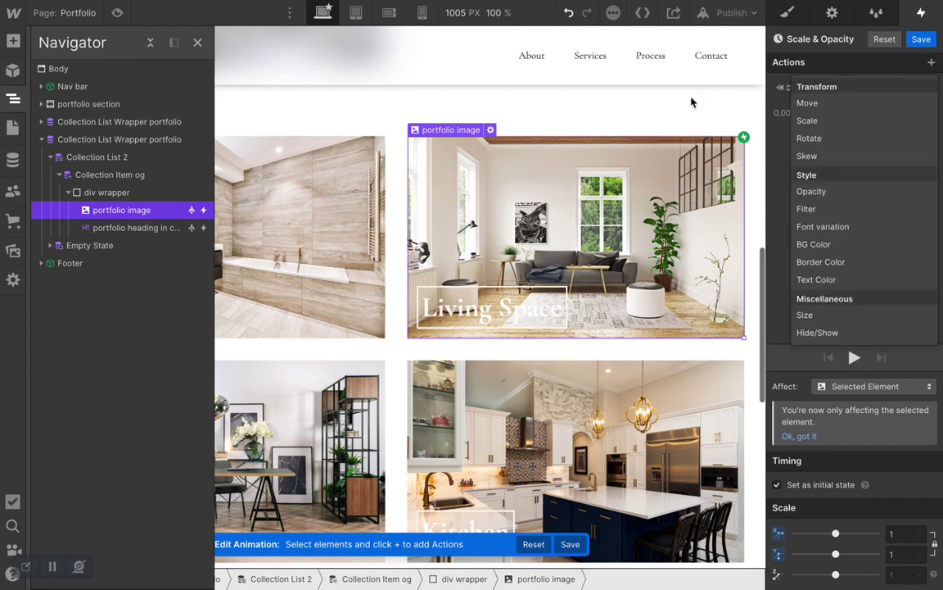
{"action": "left_click", "coordinate": [825, 216]}
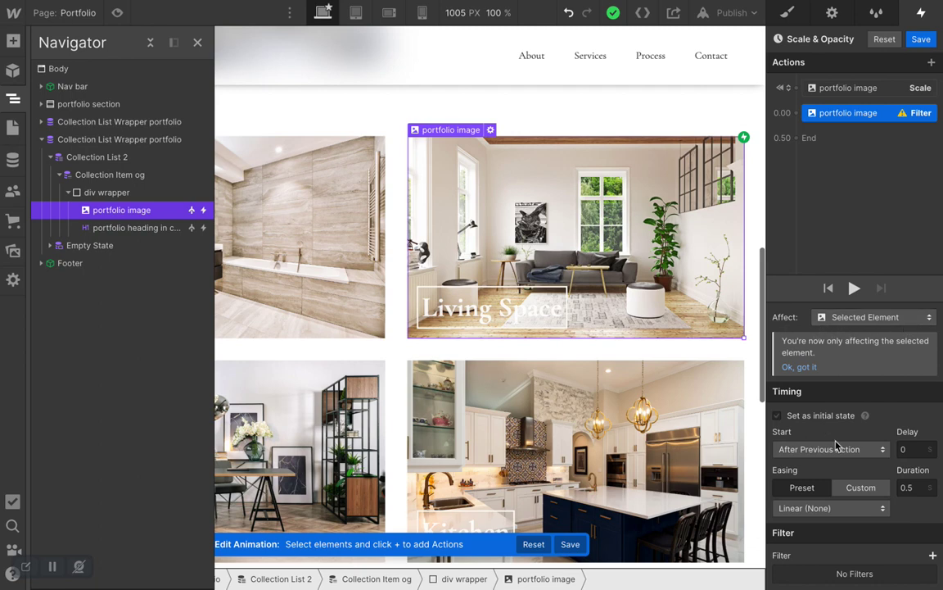
{"action": "left_click", "coordinate": [933, 555]}
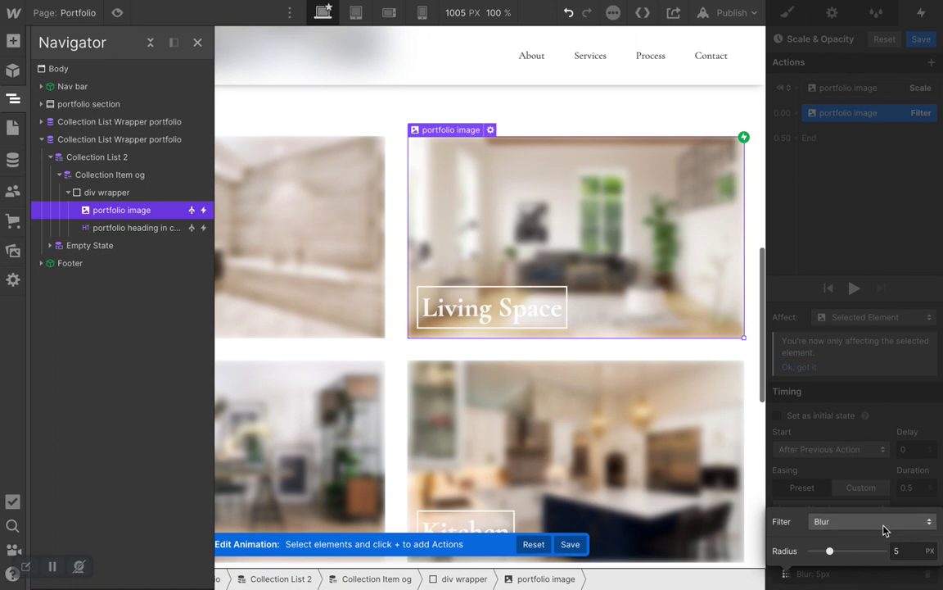
{"action": "left_click", "coordinate": [884, 527]}
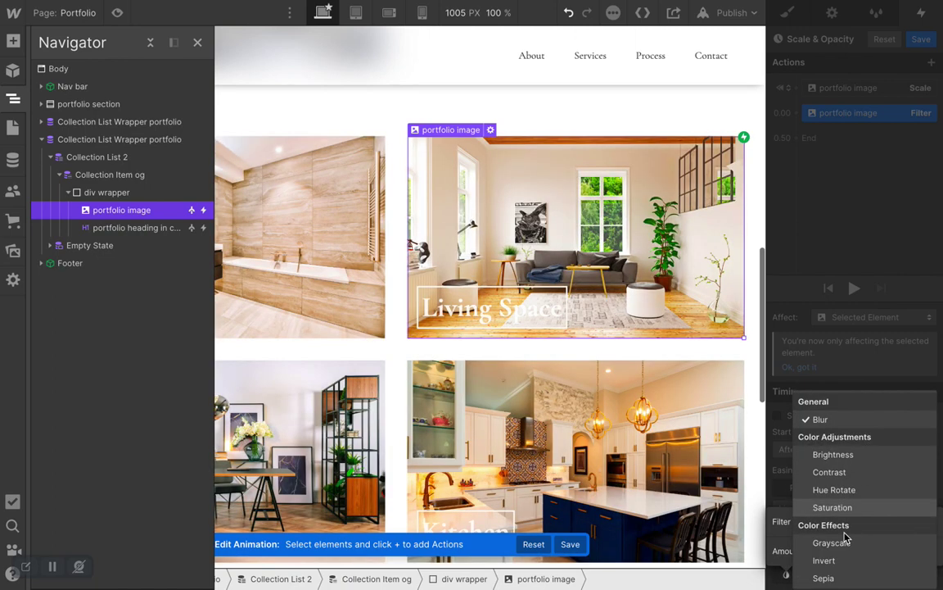
{"action": "left_click", "coordinate": [846, 540]}
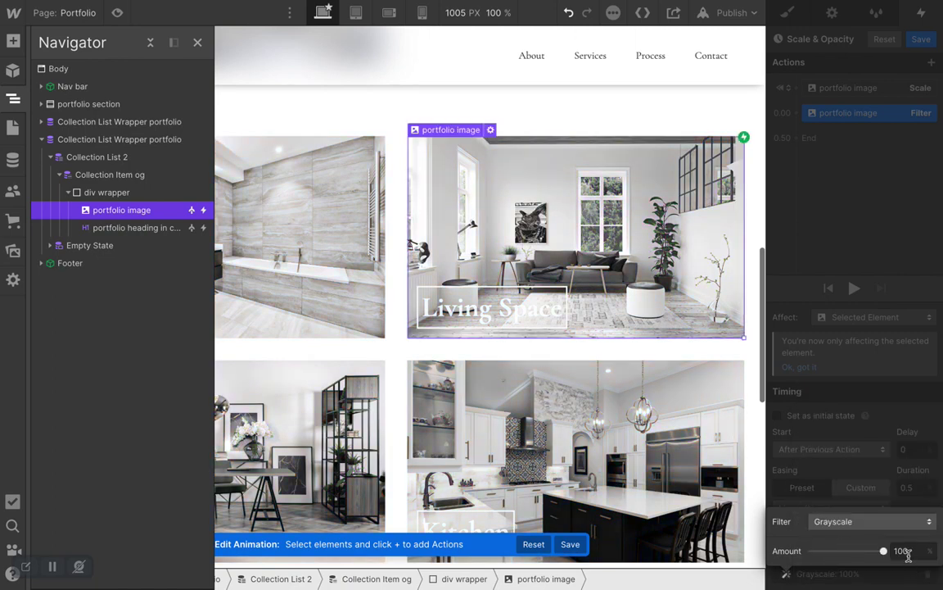
Give the Filter action a 0.25 s duration and Out Quad easing, and set it as initial state.
{"action": "left_click", "coordinate": [908, 487]}
{"action": "type", "text": ".2"}
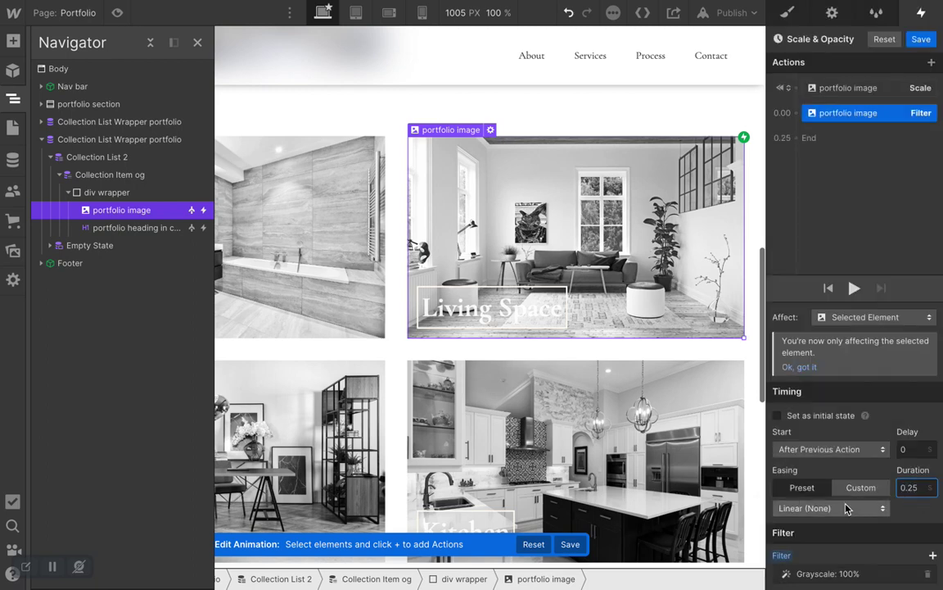
{"action": "left_click", "coordinate": [845, 507]}
{"action": "left_click", "coordinate": [801, 313]}
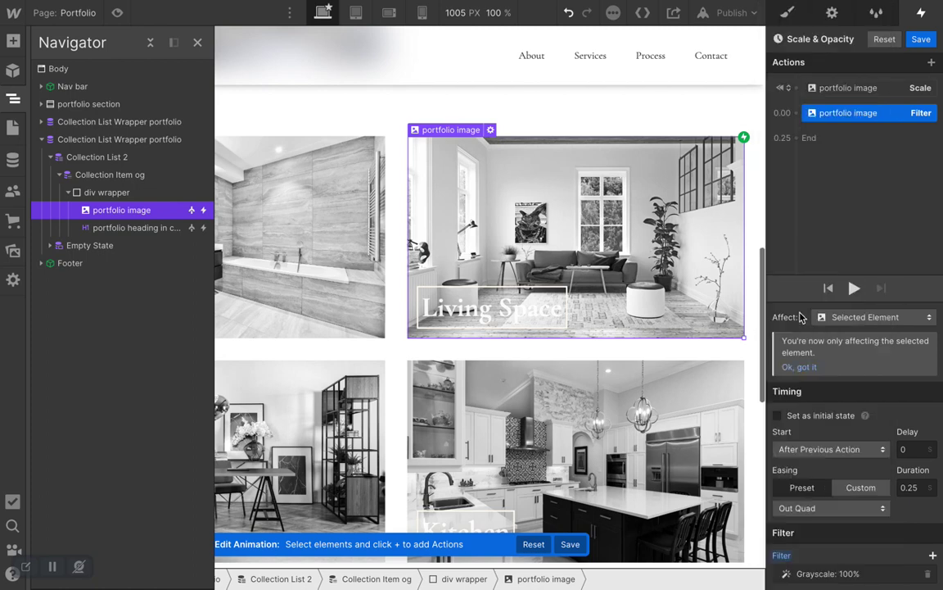
{"action": "left_click", "coordinate": [779, 416]}
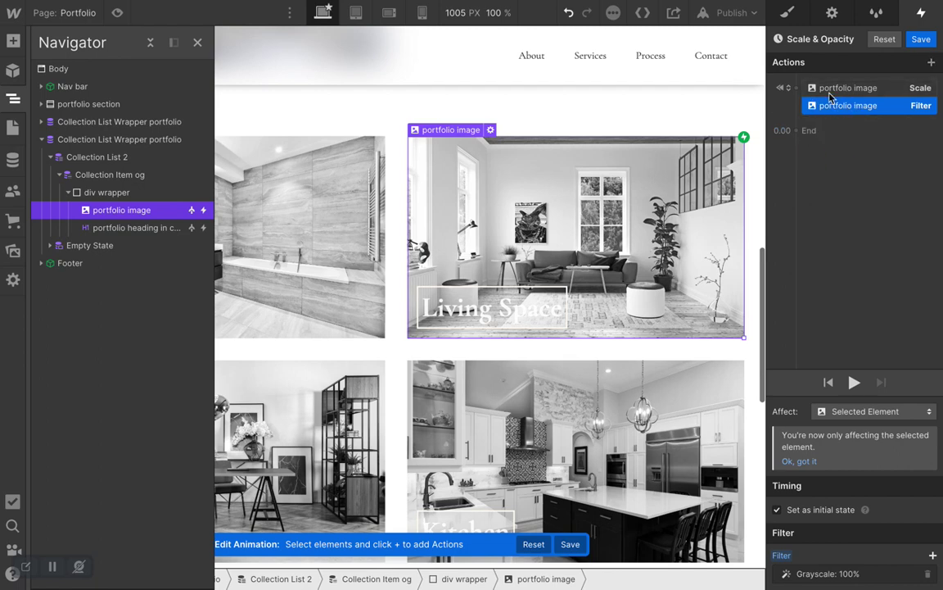
Add a Move action affecting only the selected Living Space heading, with a Y offset of 15 px.
{"action": "left_click", "coordinate": [507, 304]}
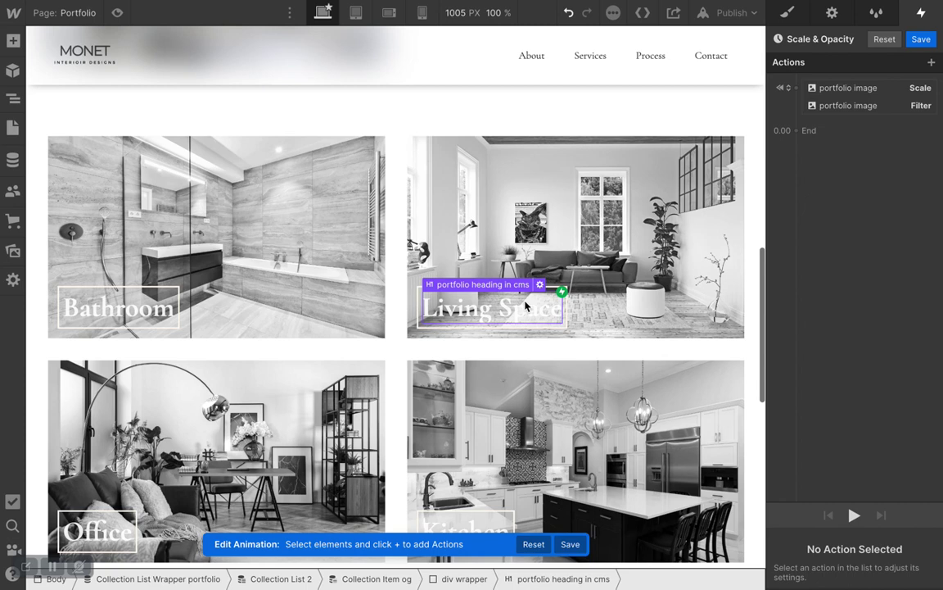
{"action": "left_click", "coordinate": [931, 64]}
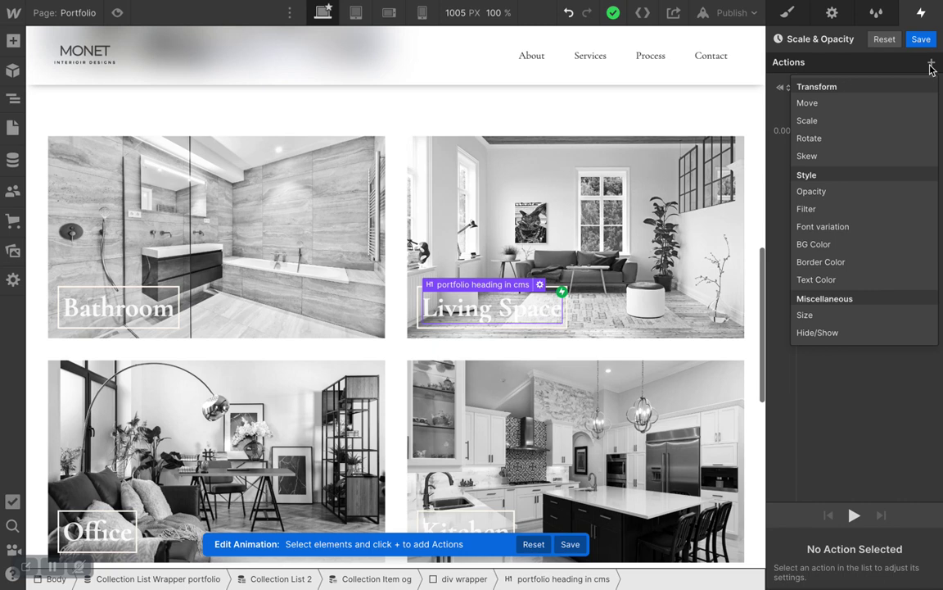
{"action": "left_click", "coordinate": [807, 104]}
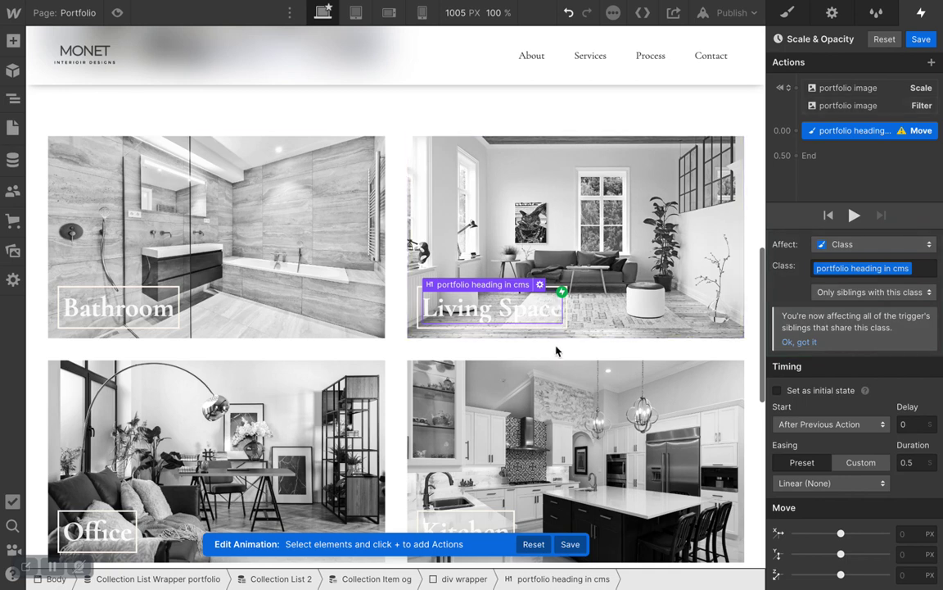
{"action": "left_click", "coordinate": [837, 256]}
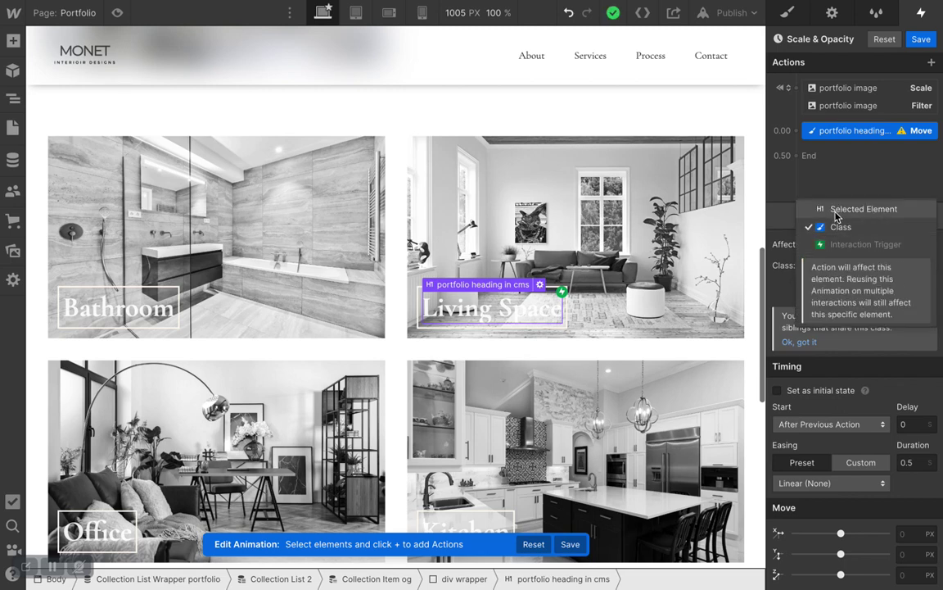
{"action": "left_click", "coordinate": [836, 210]}
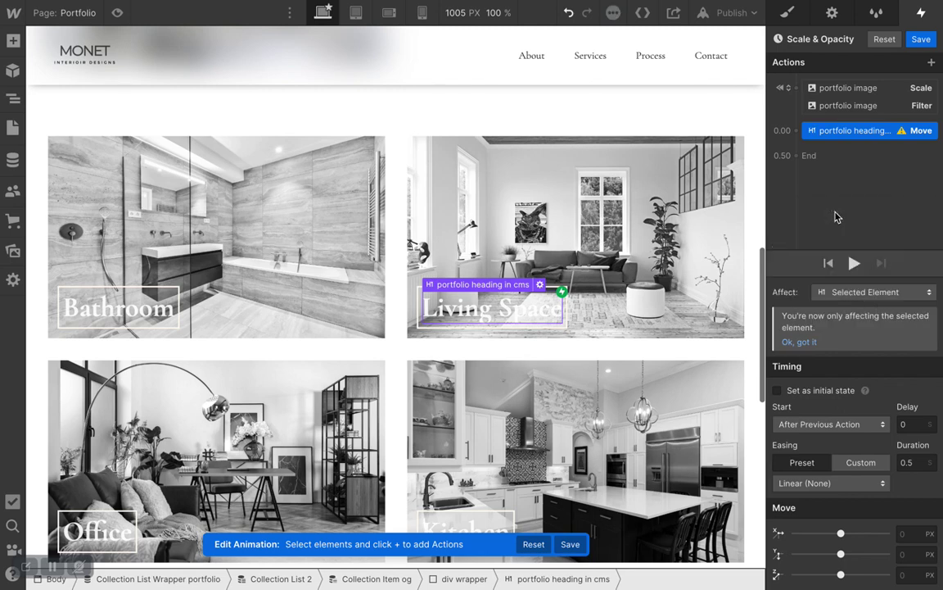
{"action": "left_click", "coordinate": [902, 555]}
{"action": "type", "text": "15"}
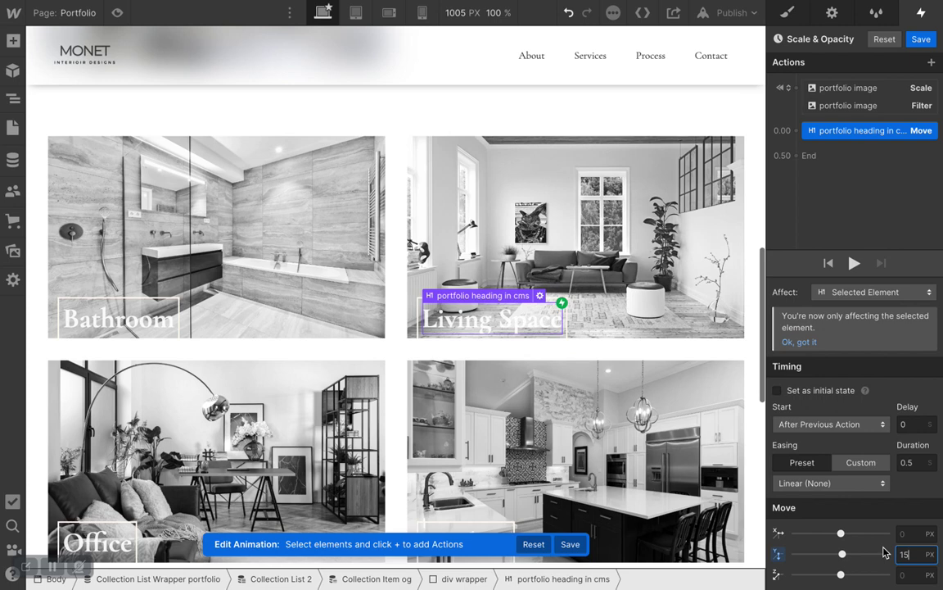
Set the heading's Move action to 0.25 s duration with Out Quad easing, and make it an initial state.
{"action": "left_click", "coordinate": [913, 463]}
{"action": "key", "text": "BackSpace"}
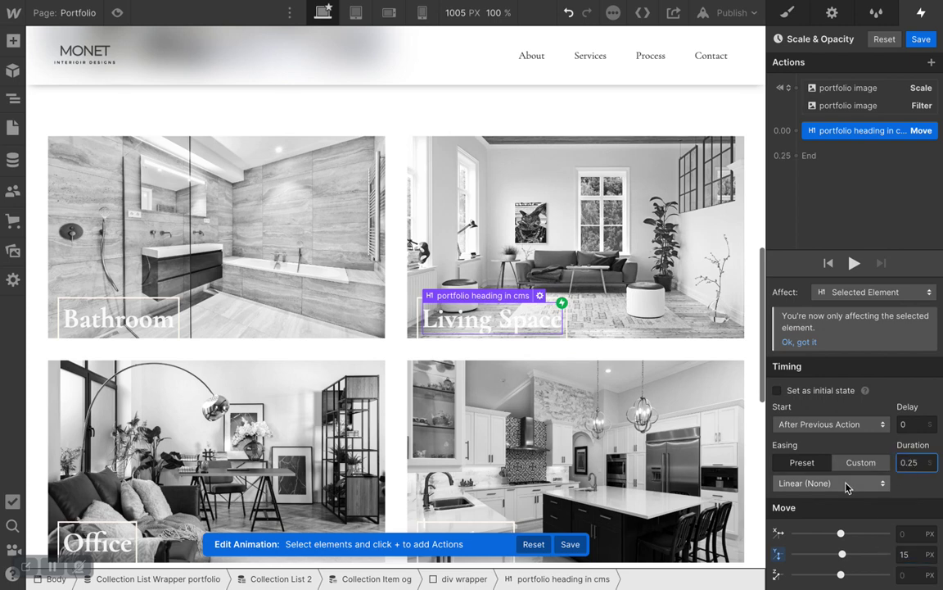
{"action": "left_click", "coordinate": [829, 483]}
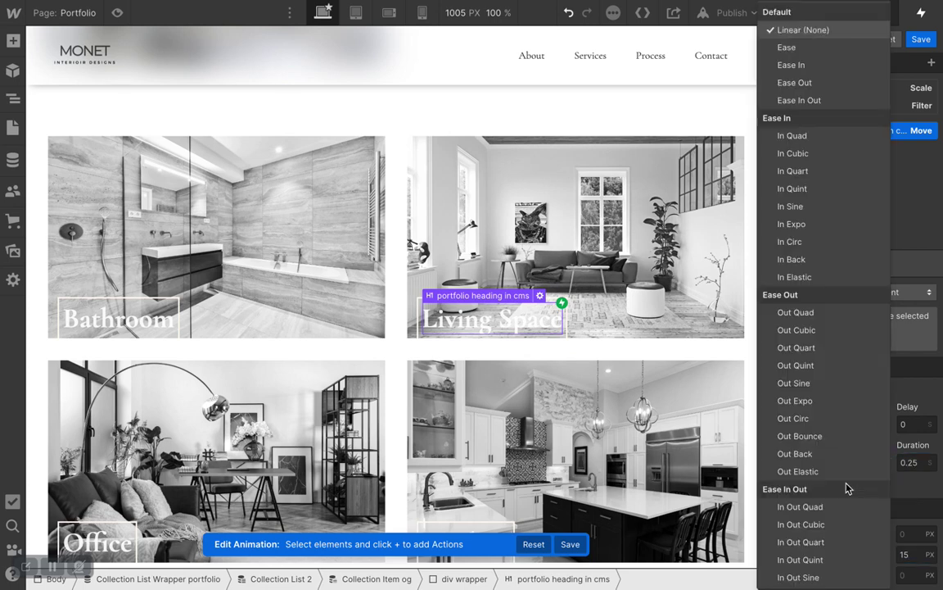
{"action": "left_click", "coordinate": [783, 320]}
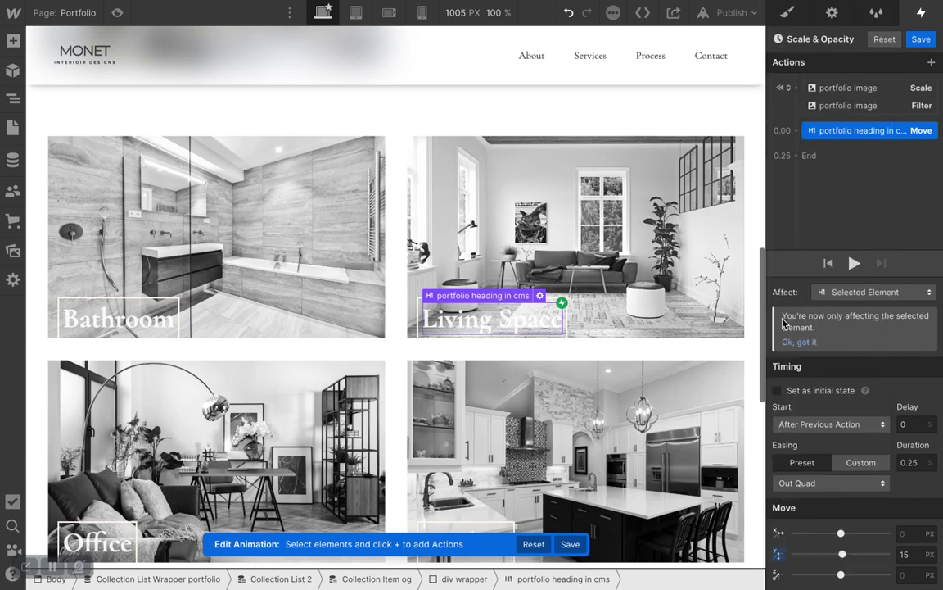
{"action": "left_click", "coordinate": [786, 392]}
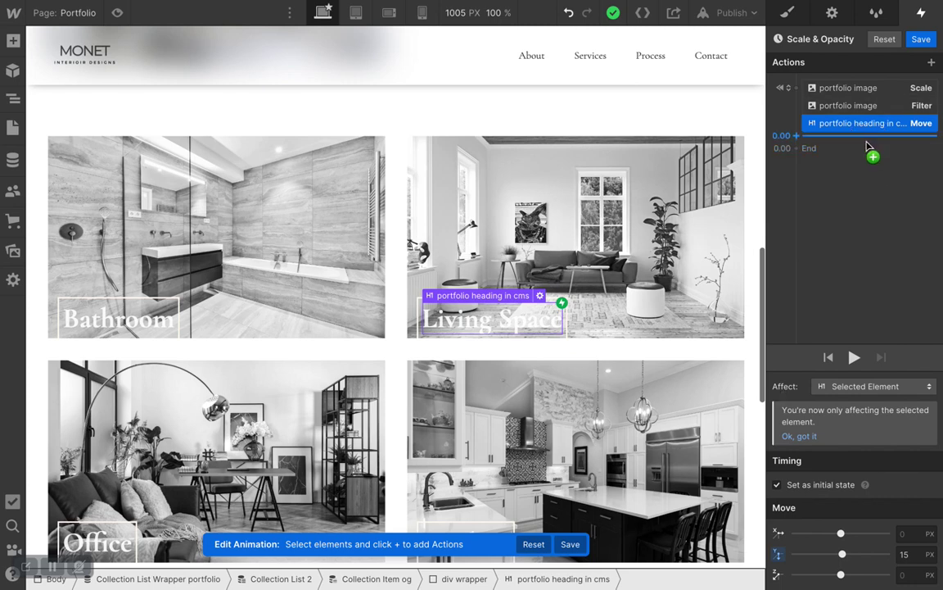
Add an Opacity action to the selected portfolio heading with opacity set to 0%.
{"action": "left_click", "coordinate": [931, 64]}
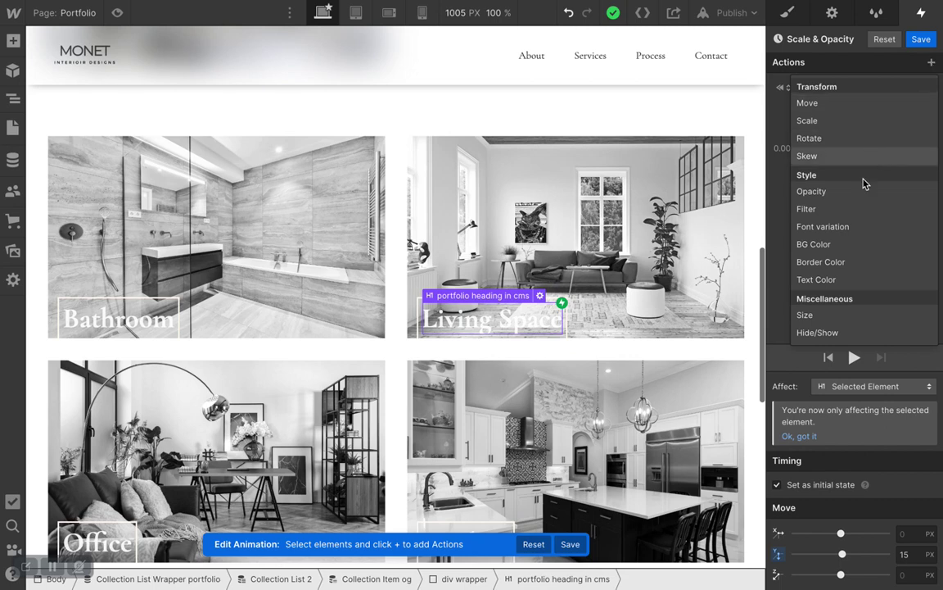
{"action": "left_click", "coordinate": [812, 191]}
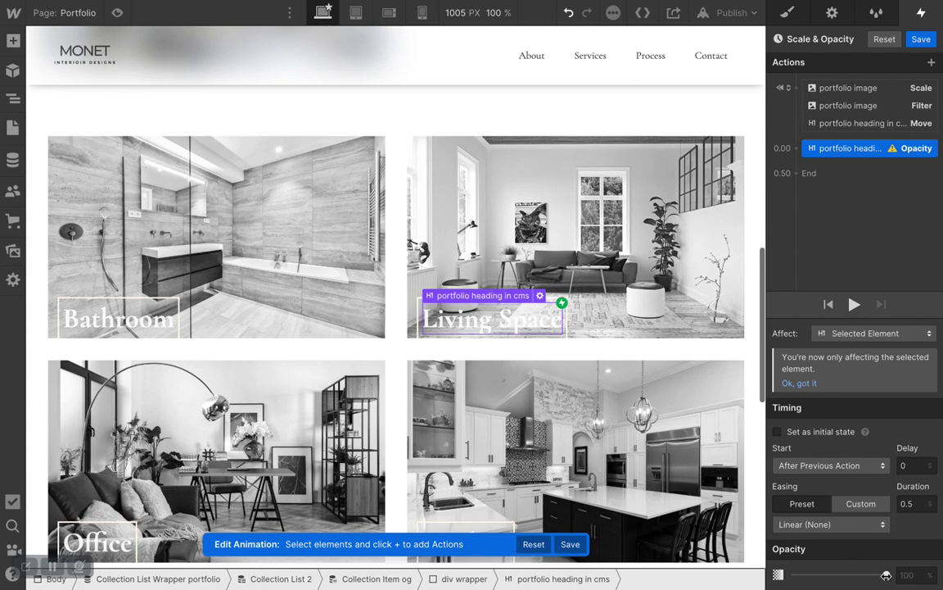
{"action": "left_click_drag", "start_coordinate": [904, 576], "coordinate": [791, 575]}
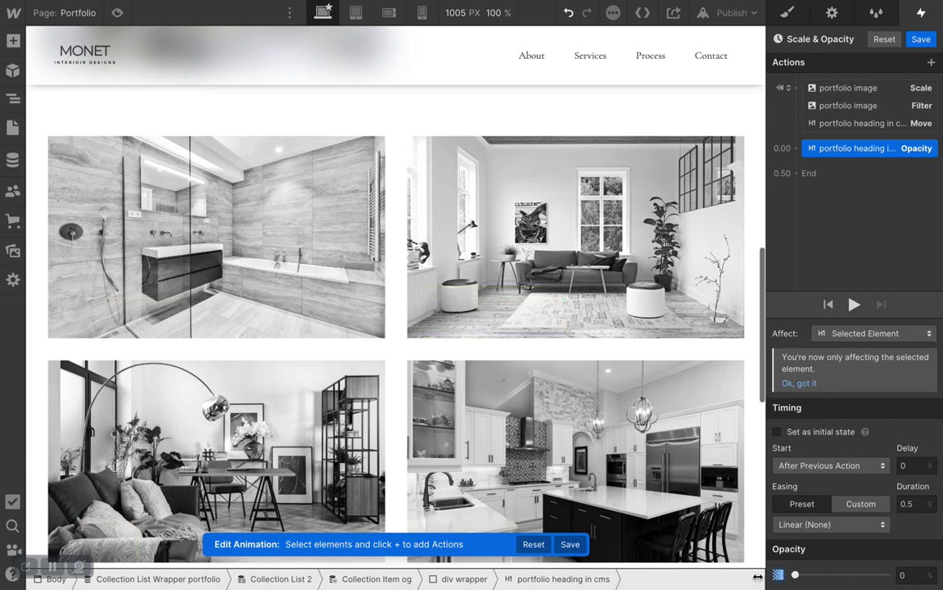
Give the heading's Opacity action a 0.25 s duration and Out Quad easing, and set it as initial state.
{"action": "left_click", "coordinate": [908, 501]}
{"action": "type", "text": "0.5"}
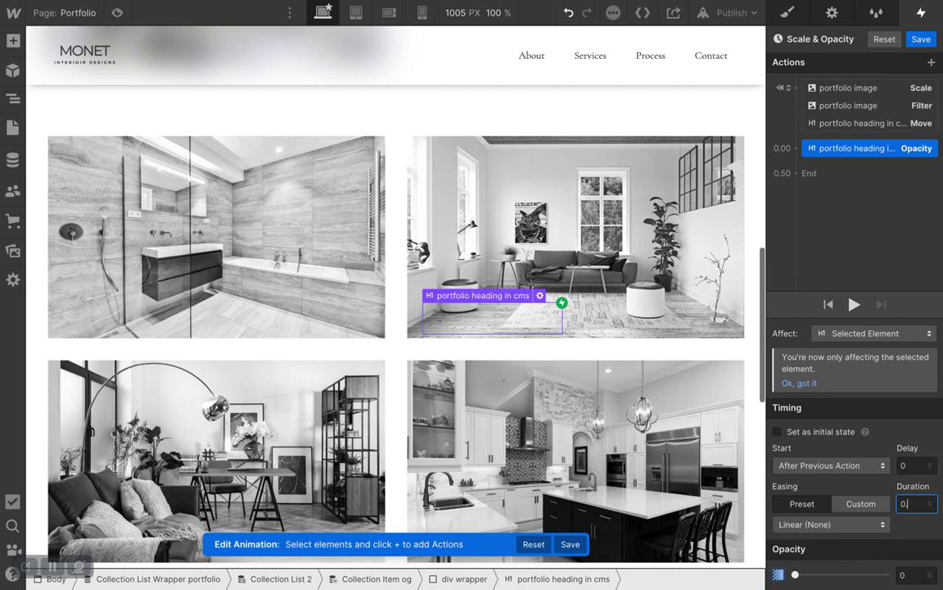
{"action": "left_click", "coordinate": [790, 524]}
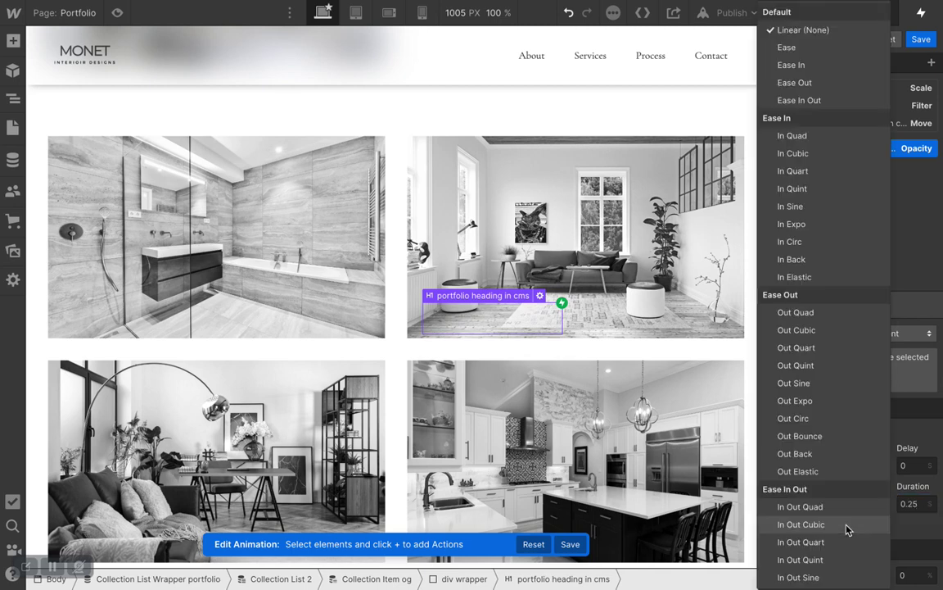
{"action": "left_click", "coordinate": [796, 313]}
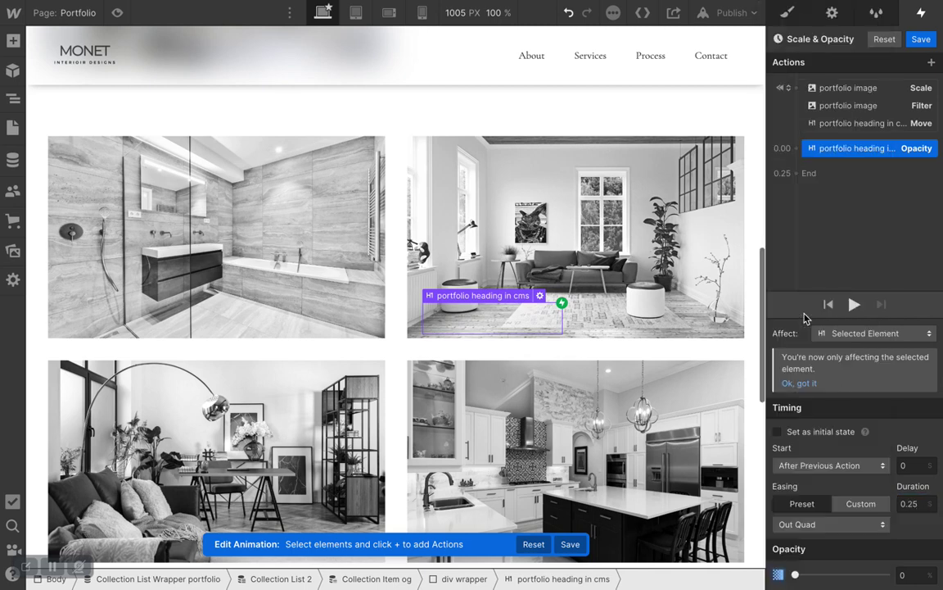
{"action": "right_click", "coordinate": [782, 438]}
{"action": "key", "text": "Escape"}
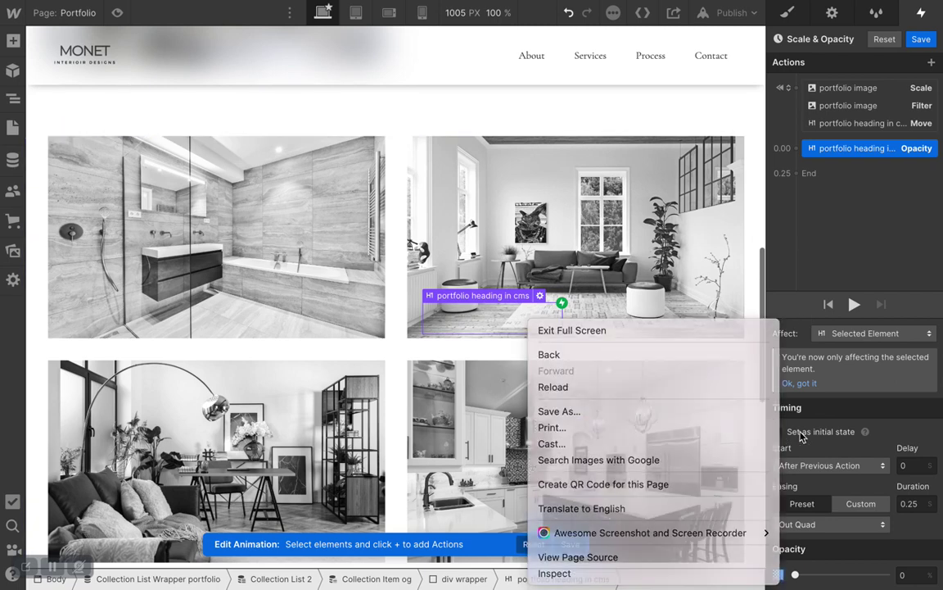
{"action": "left_click", "coordinate": [778, 432]}
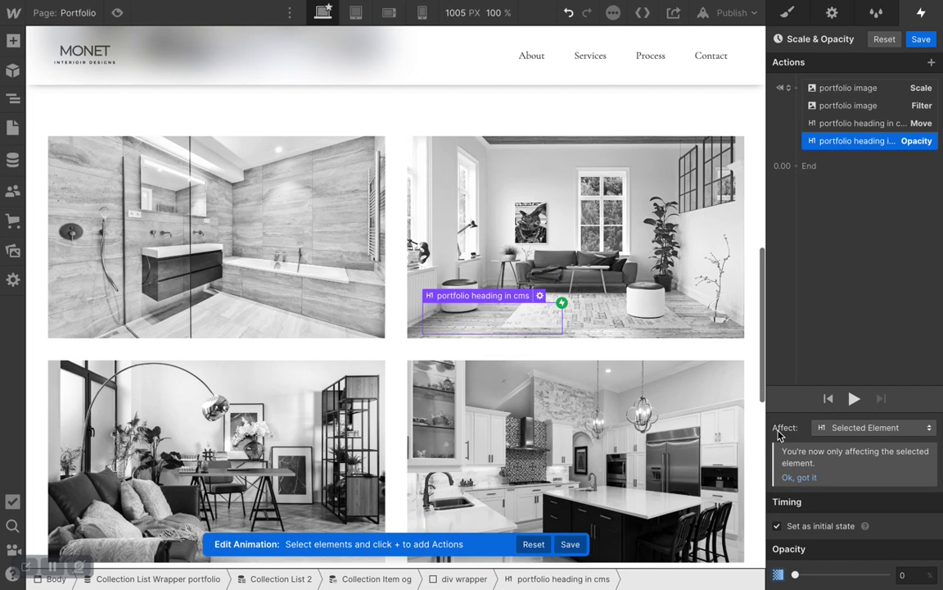
Select the living room portfolio image and add a Scale action at the timeline's end with X and Y scale of 1.1.
{"action": "mouse_move", "coordinate": [796, 168]}
{"action": "left_click", "coordinate": [798, 171]}
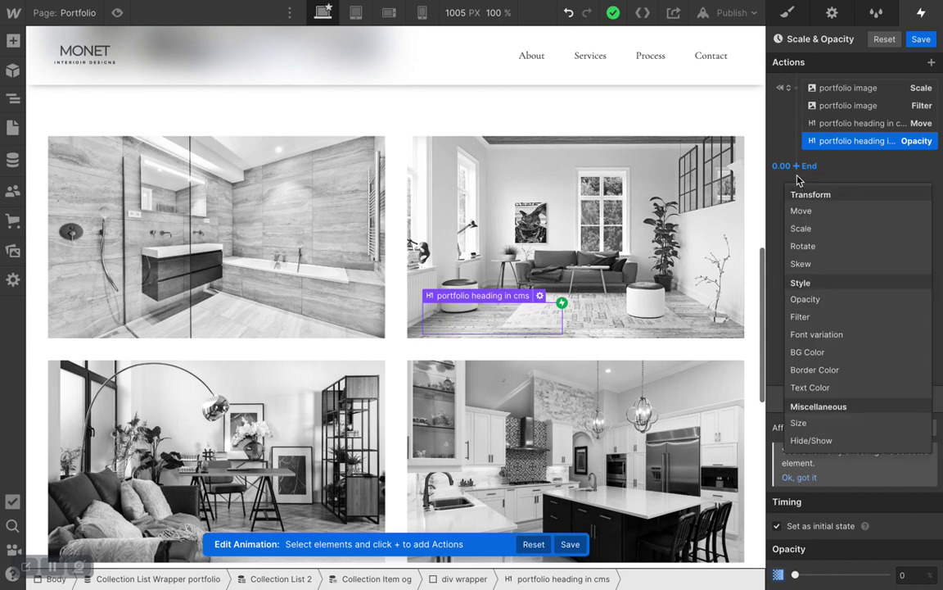
{"action": "left_click", "coordinate": [581, 215]}
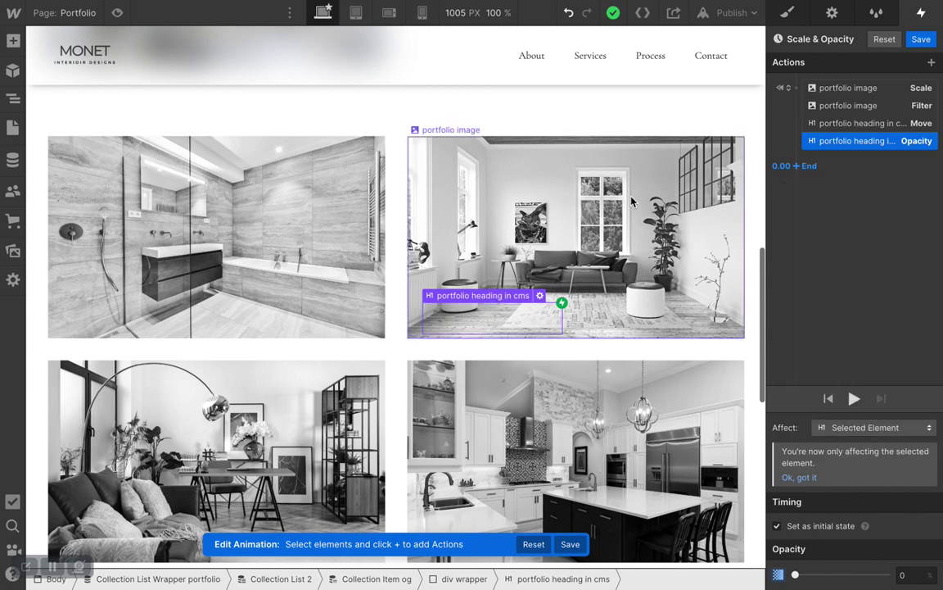
{"action": "left_click", "coordinate": [565, 180]}
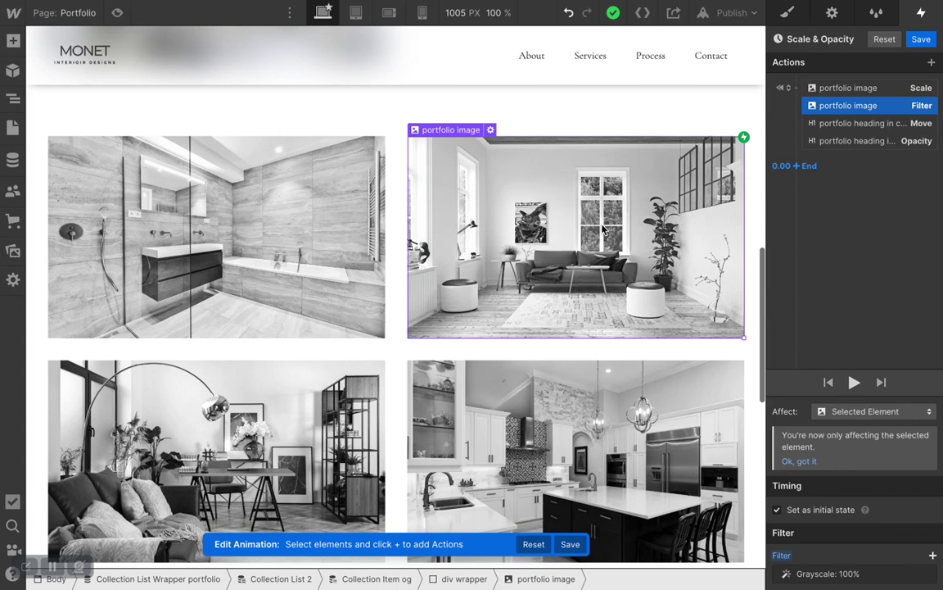
{"action": "left_click", "coordinate": [797, 166]}
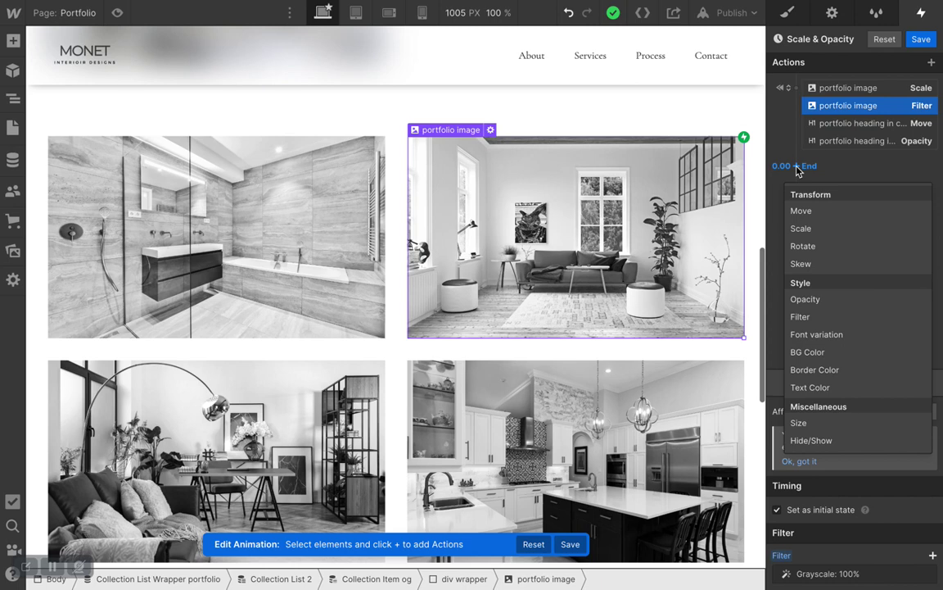
{"action": "left_click", "coordinate": [813, 229]}
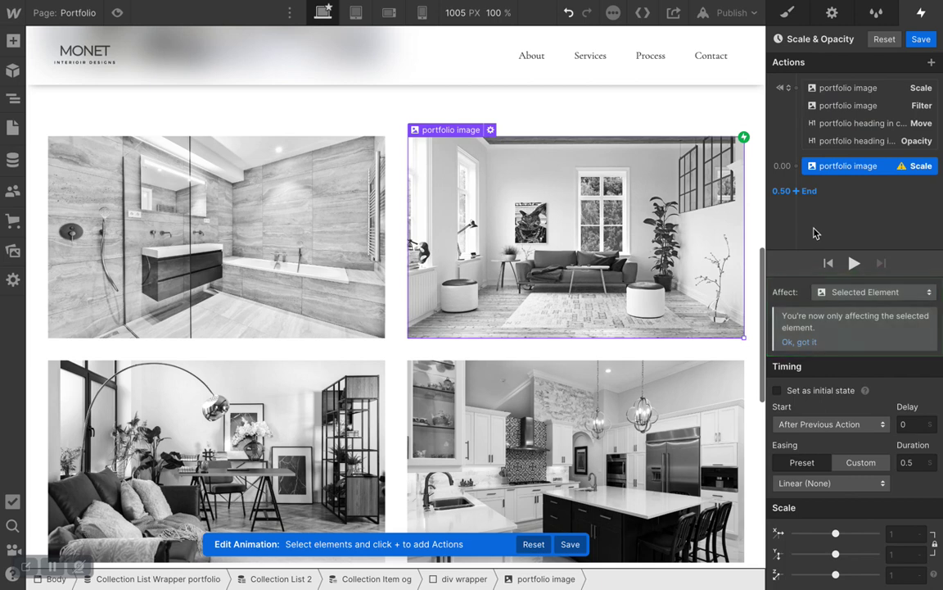
{"action": "left_click", "coordinate": [907, 533]}
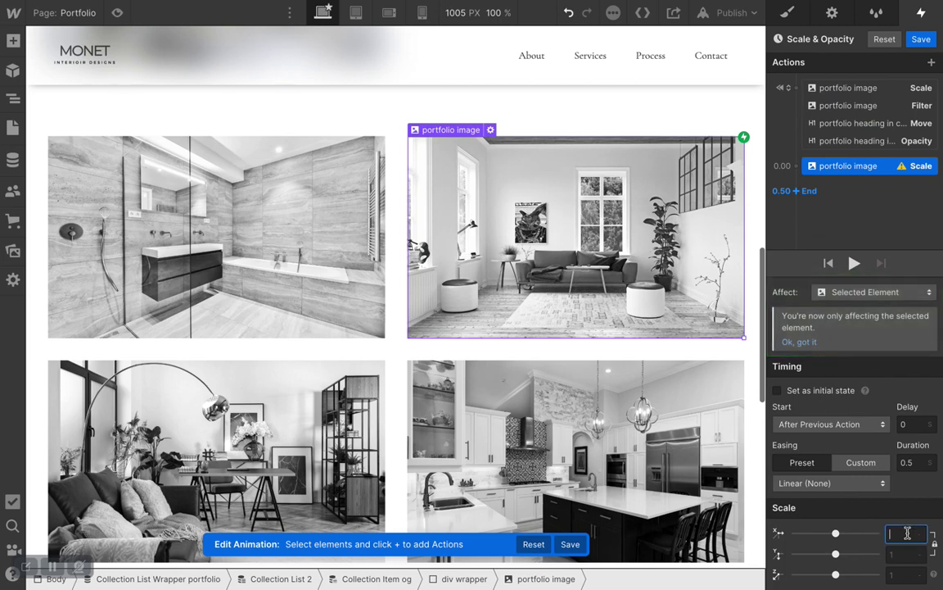
{"action": "type", "text": "1.1"}
{"action": "key", "text": "Return"}
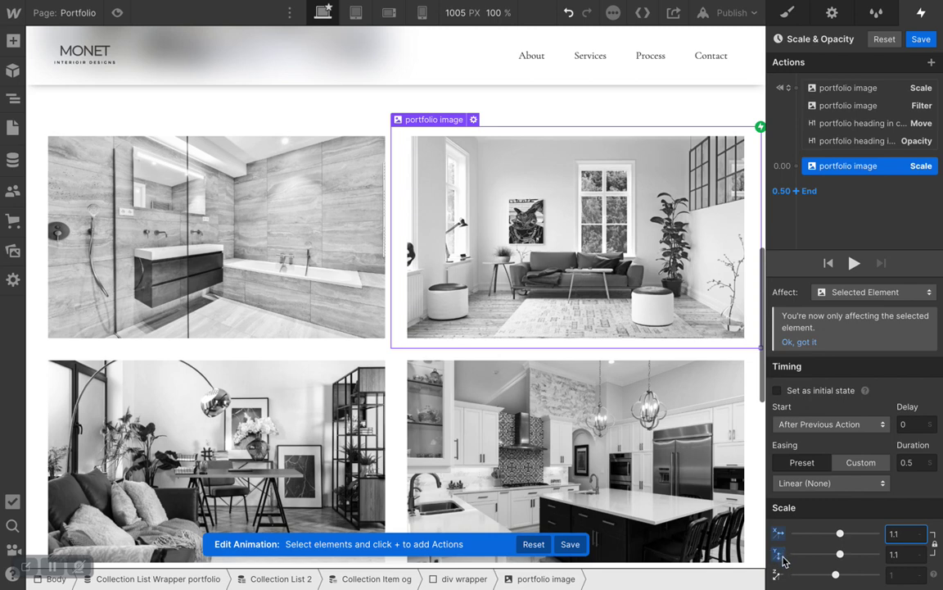
Set the image's 1.1 Scale action to 0.25 s duration with Out Quad easing.
{"action": "left_click", "coordinate": [915, 462]}
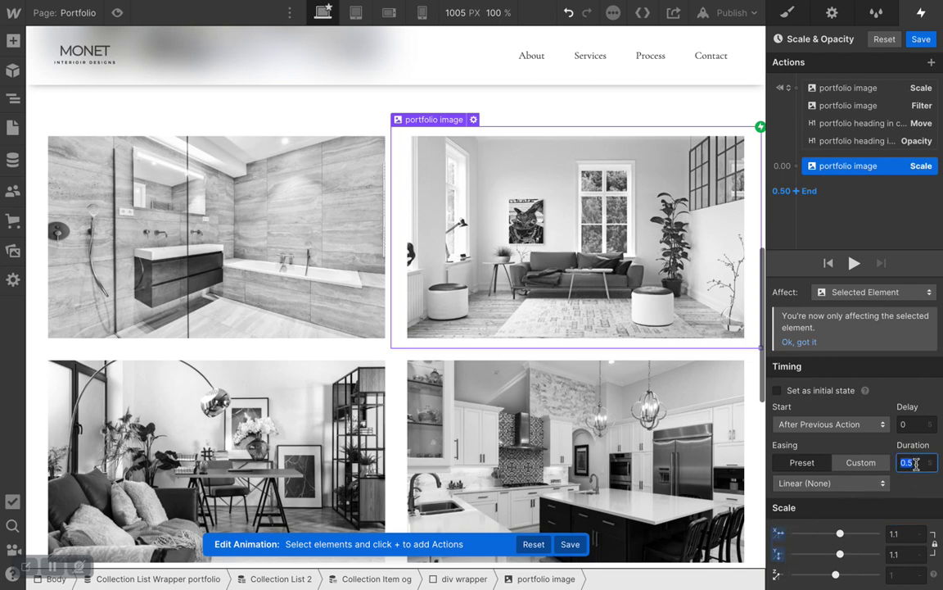
{"action": "type", "text": ".25"}
{"action": "left_click", "coordinate": [863, 483]}
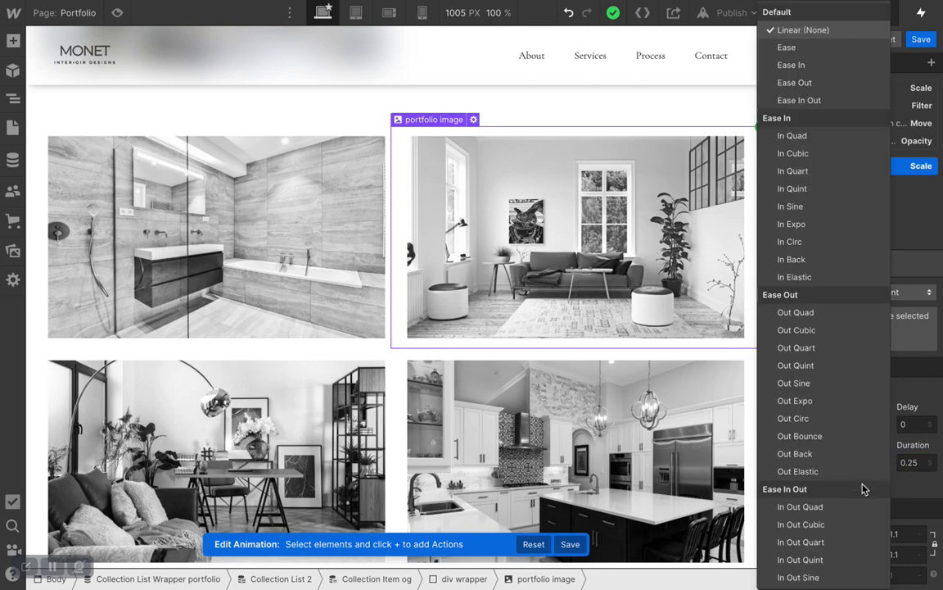
{"action": "left_click", "coordinate": [795, 312]}
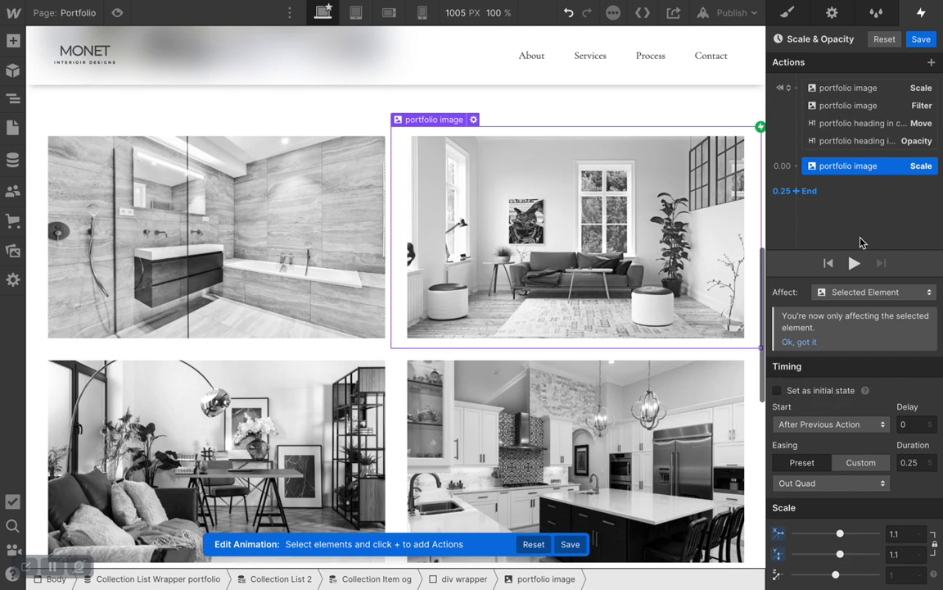
Add a Filter action to the selected portfolio image with a Grayscale filter at 0%.
{"action": "left_click", "coordinate": [931, 63]}
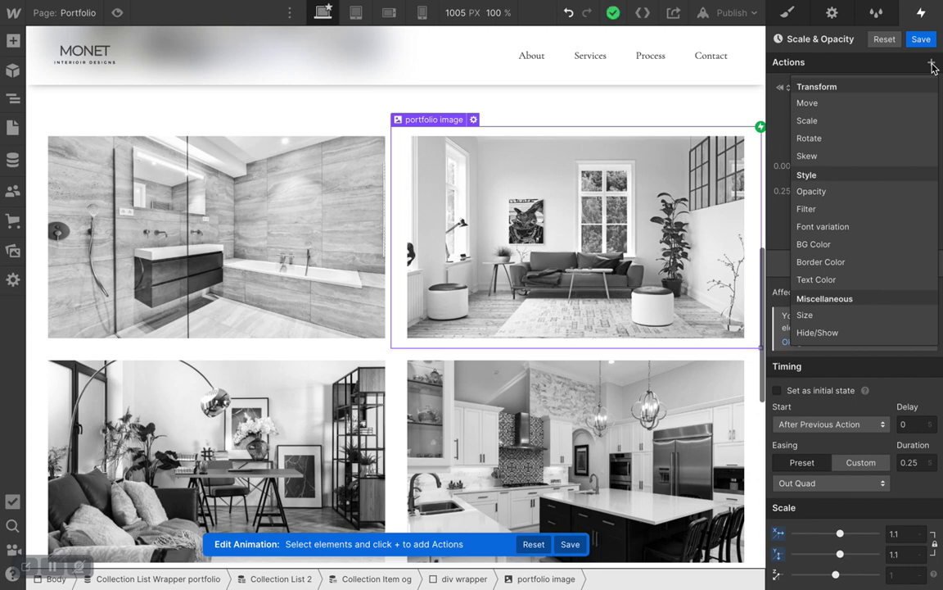
{"action": "left_click", "coordinate": [806, 209]}
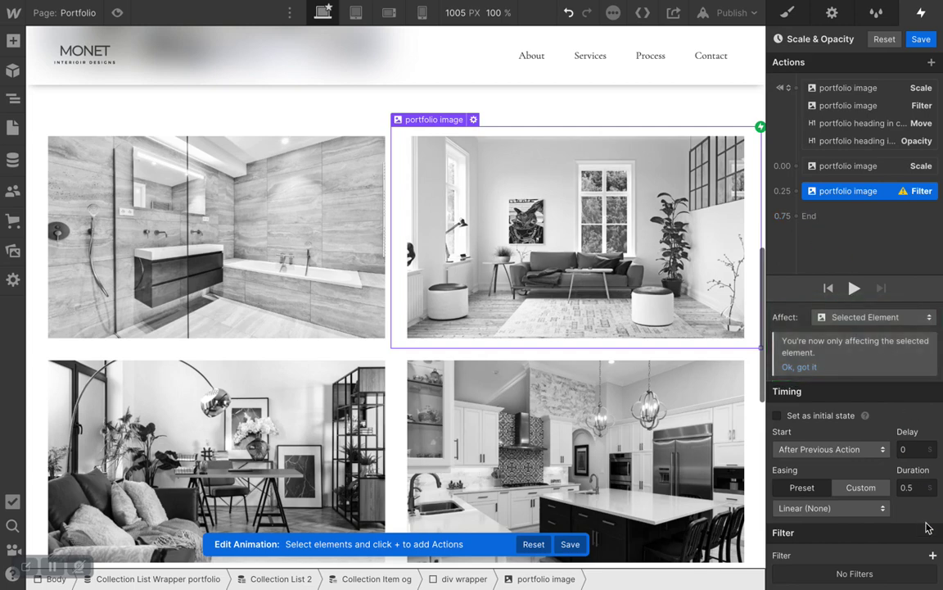
{"action": "left_click", "coordinate": [933, 556]}
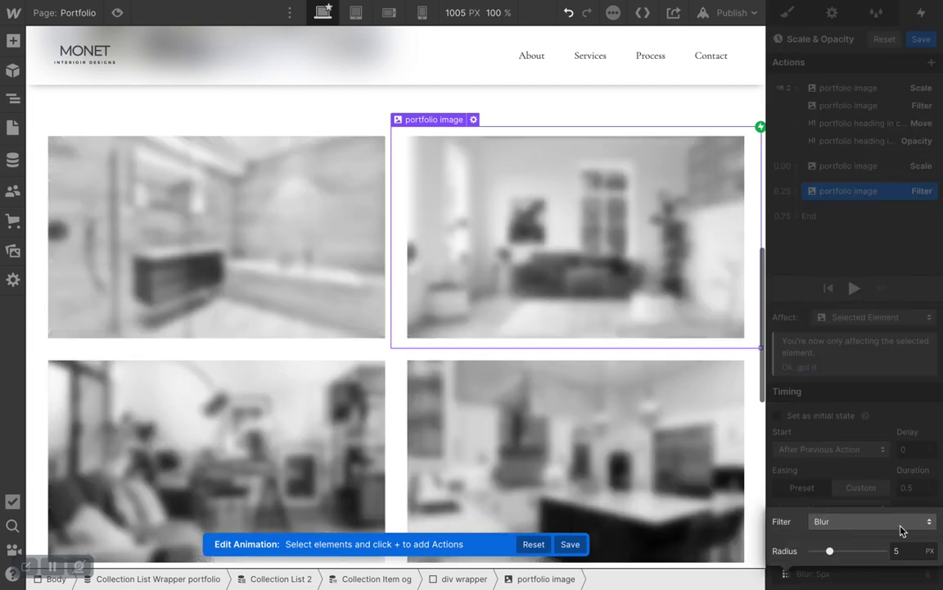
{"action": "left_click", "coordinate": [901, 531]}
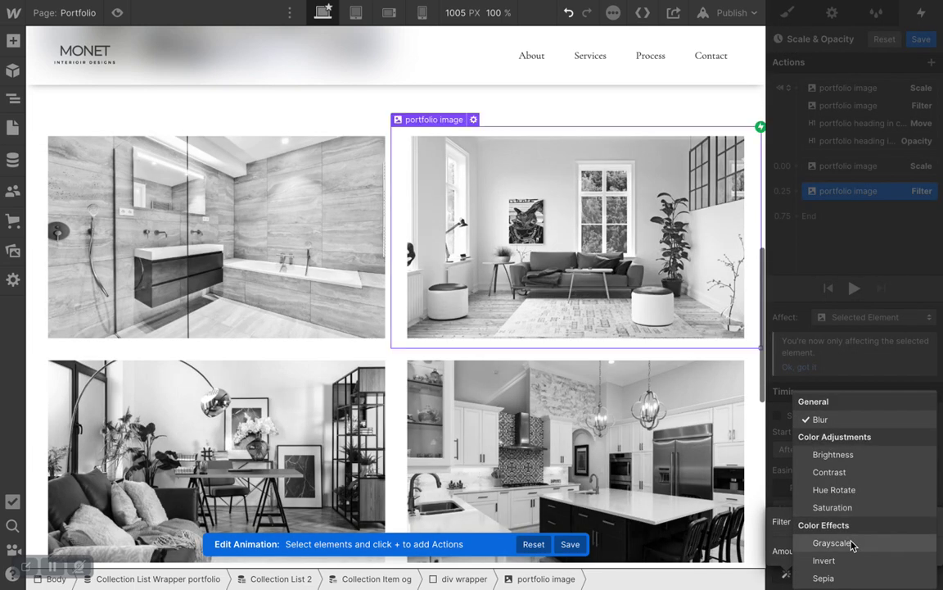
{"action": "left_click", "coordinate": [851, 543]}
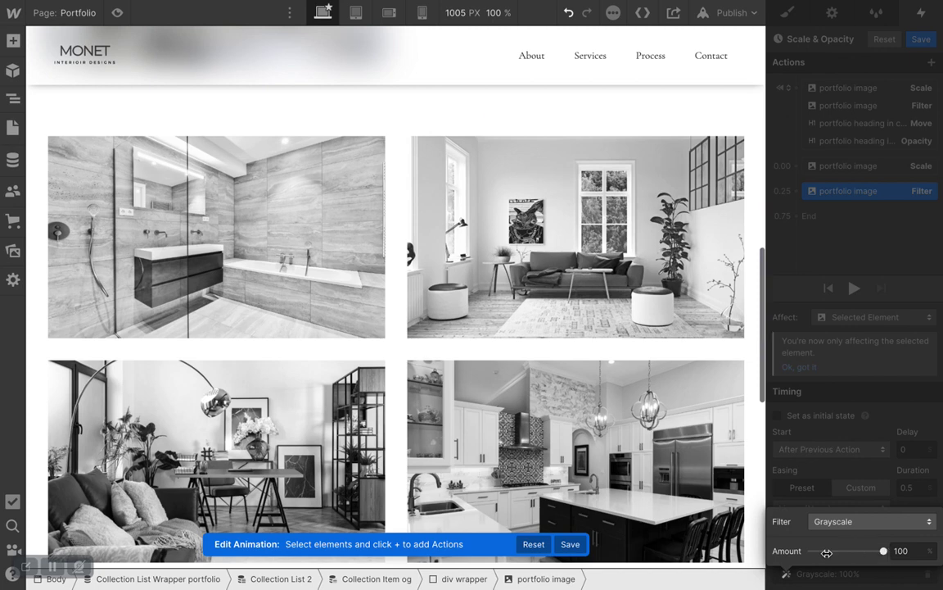
{"action": "left_click_drag", "start_coordinate": [786, 555], "coordinate": [766, 562]}
{"action": "left_click", "coordinate": [729, 454]}
Give the image's 0% Grayscale Filter action a 0.25 s duration and Out Quad easing.
{"action": "left_click", "coordinate": [923, 486]}
{"action": "type", "text": ".2"}
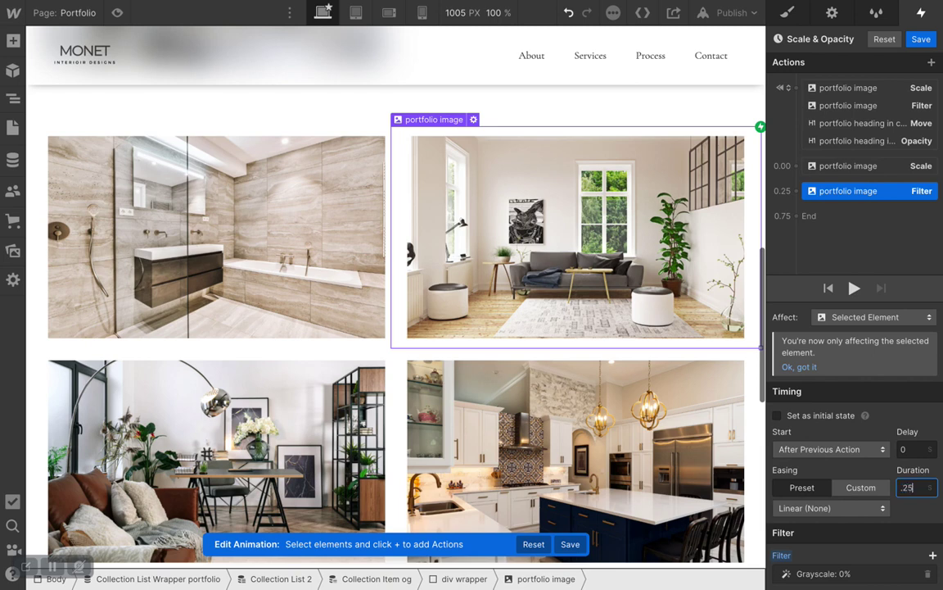
{"action": "left_click", "coordinate": [799, 508]}
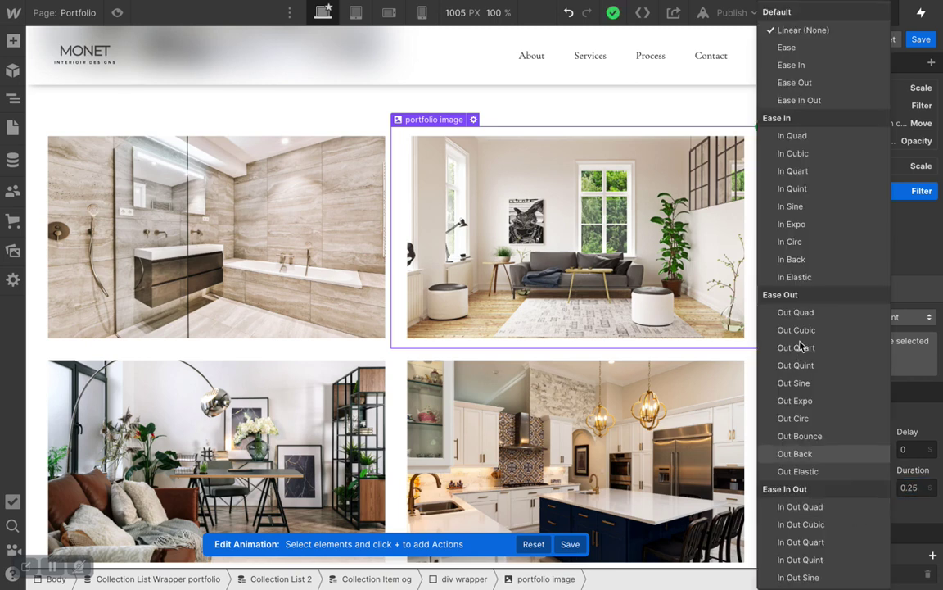
{"action": "left_click", "coordinate": [795, 312]}
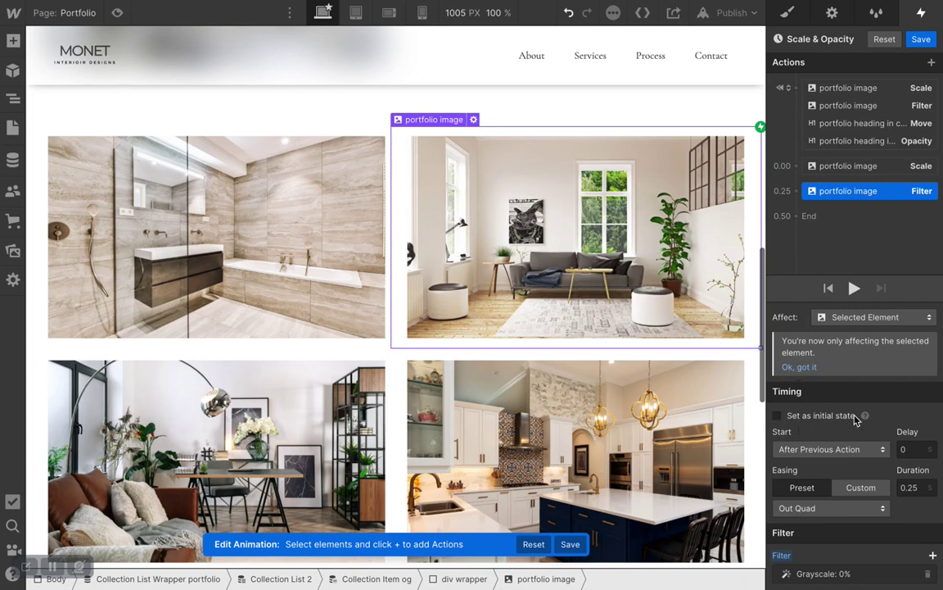
Select the Living Space image's portfolio heading and add an Opacity action with opacity set to 100%.
{"action": "left_click", "coordinate": [931, 64]}
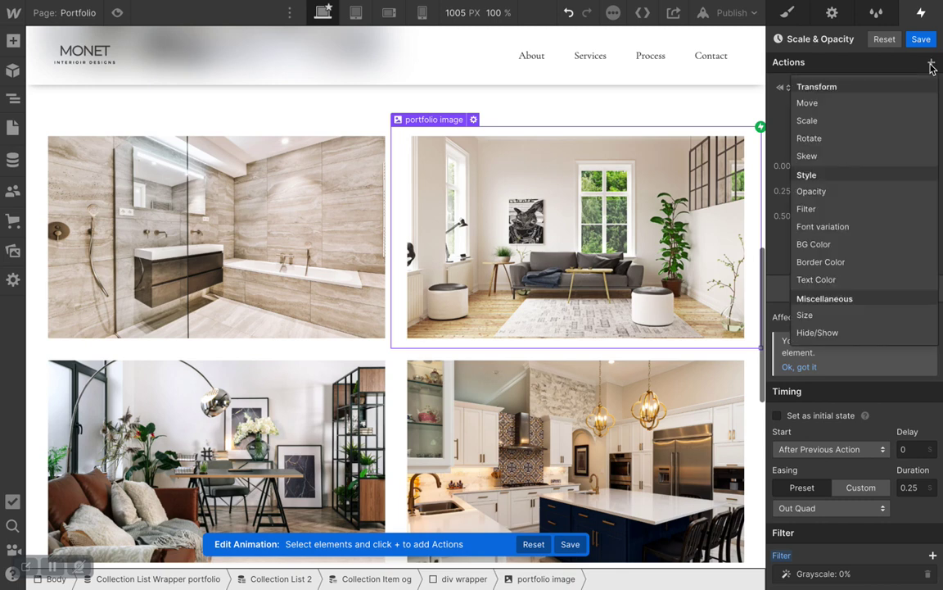
{"action": "left_click", "coordinate": [769, 188]}
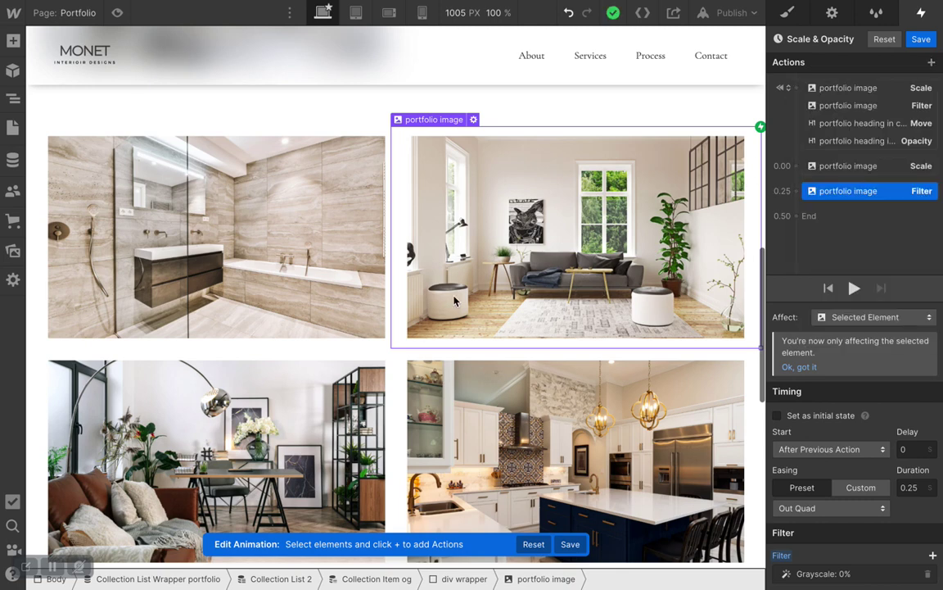
{"action": "left_click", "coordinate": [491, 313]}
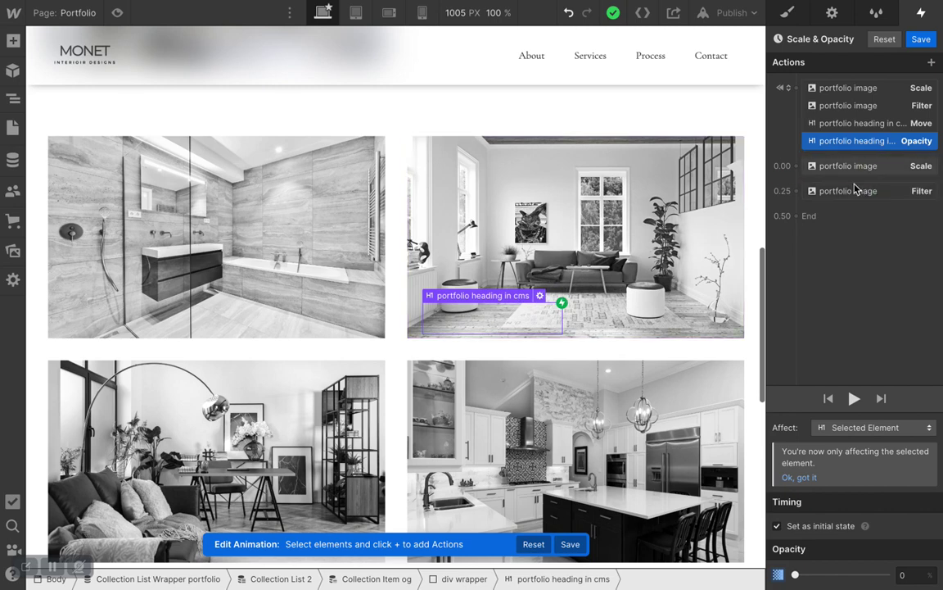
{"action": "left_click", "coordinate": [930, 64]}
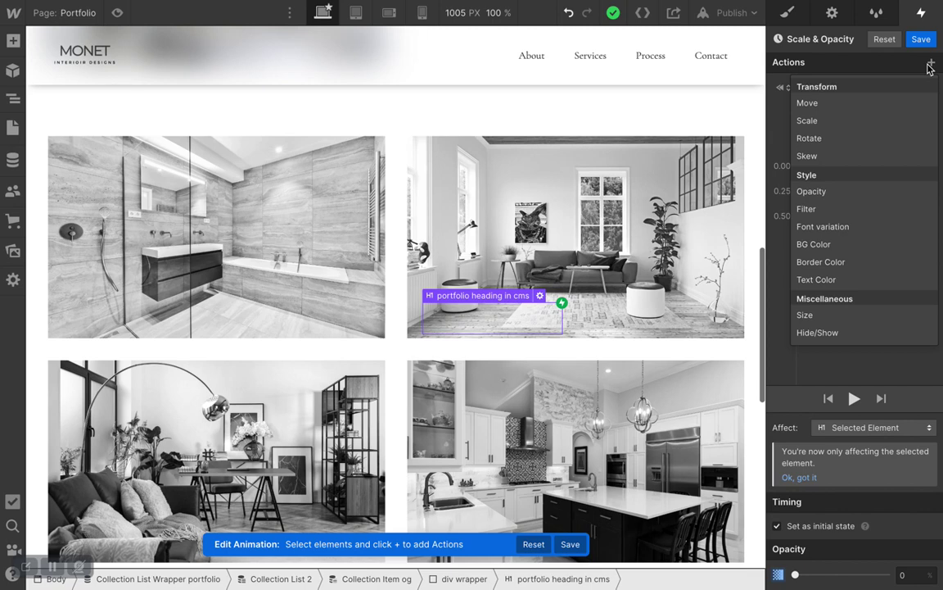
{"action": "left_click", "coordinate": [847, 191]}
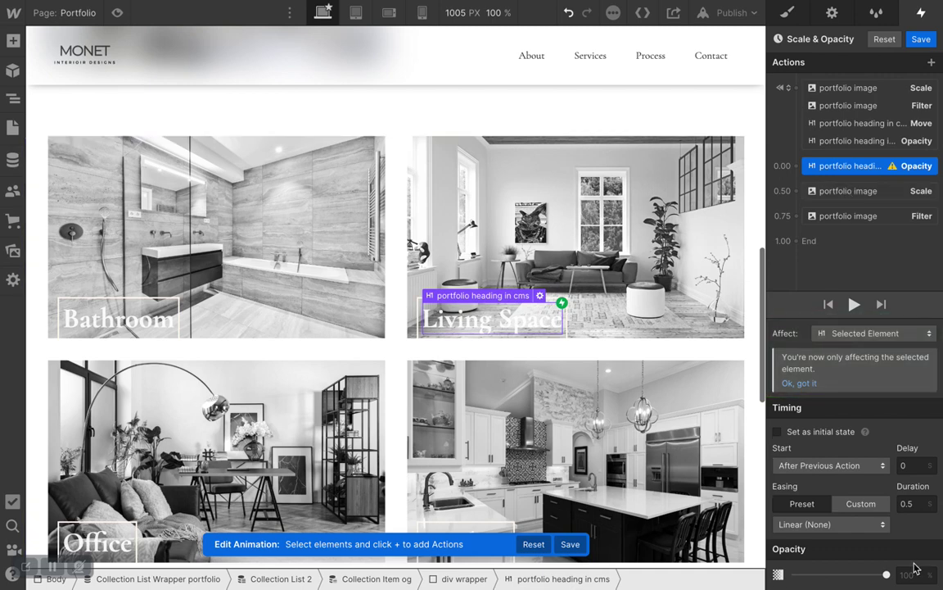
{"action": "left_click", "coordinate": [885, 574]}
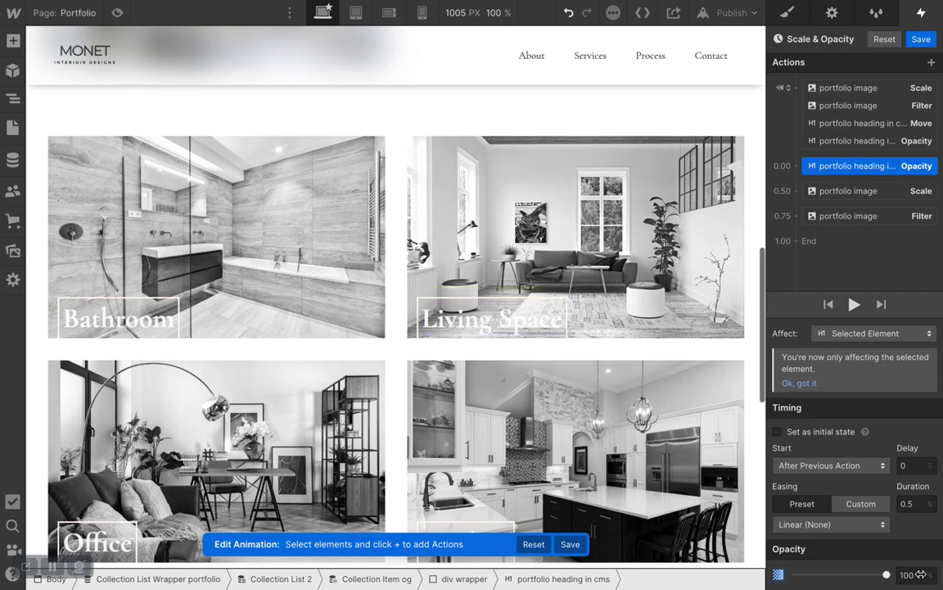
Set the heading's 100% Opacity action to 0.25 s duration with Out Quad easing.
{"action": "left_click", "coordinate": [909, 503]}
{"action": "type", "text": ".2"}
{"action": "key", "text": "Return"}
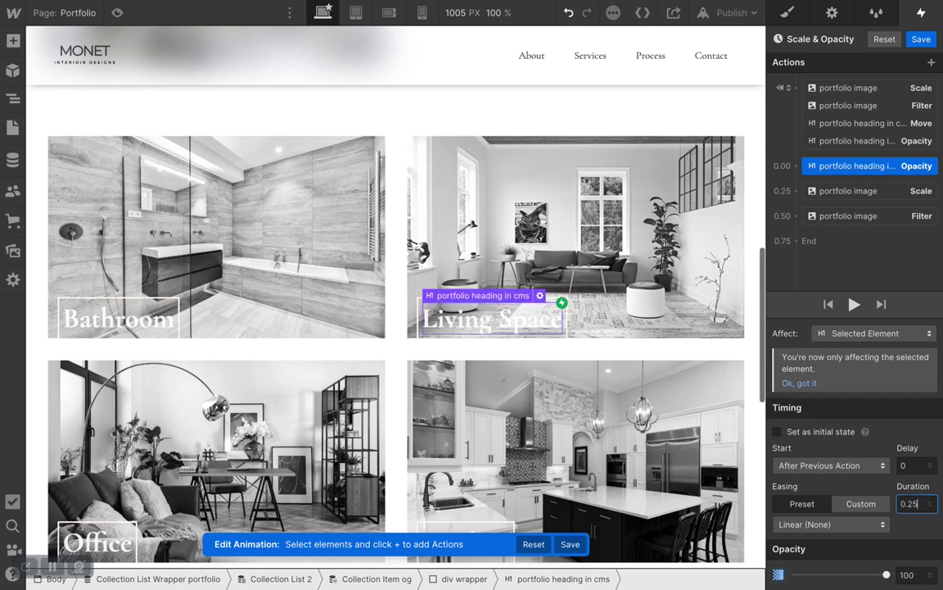
{"action": "left_click", "coordinate": [843, 524]}
{"action": "left_click", "coordinate": [797, 312]}
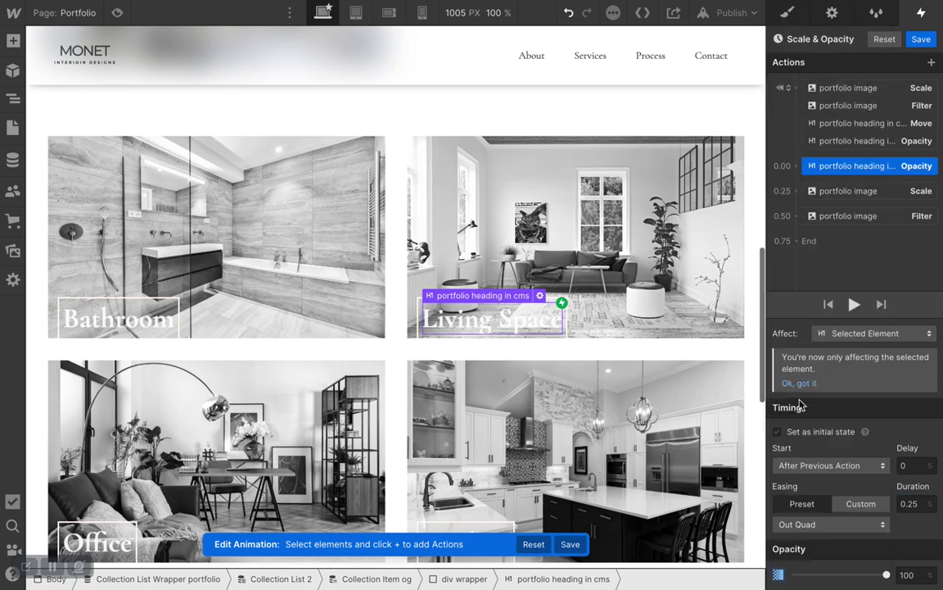
Add a second Move action to the selected portfolio heading with a Y offset of 0 px.
{"action": "left_click", "coordinate": [931, 63]}
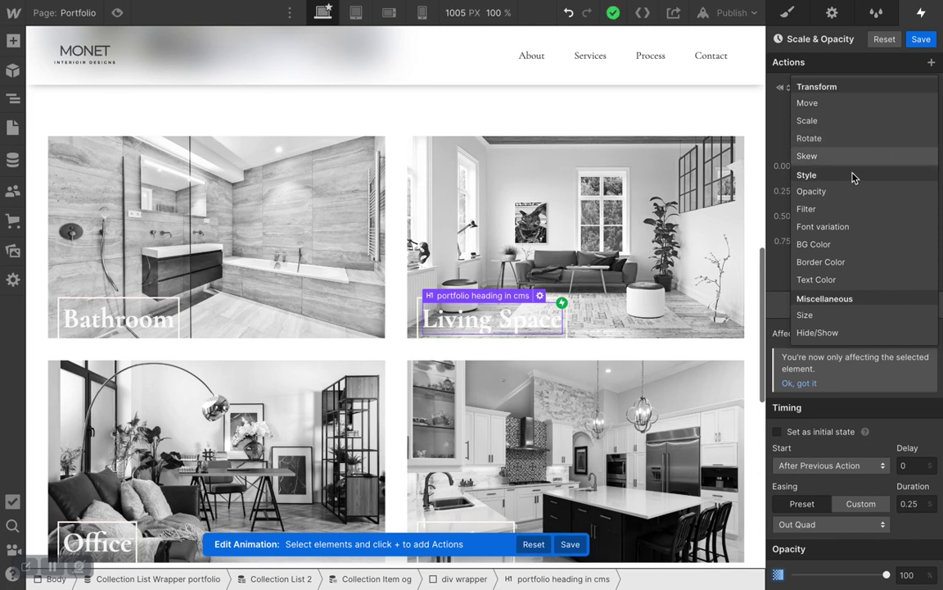
{"action": "left_click", "coordinate": [829, 111]}
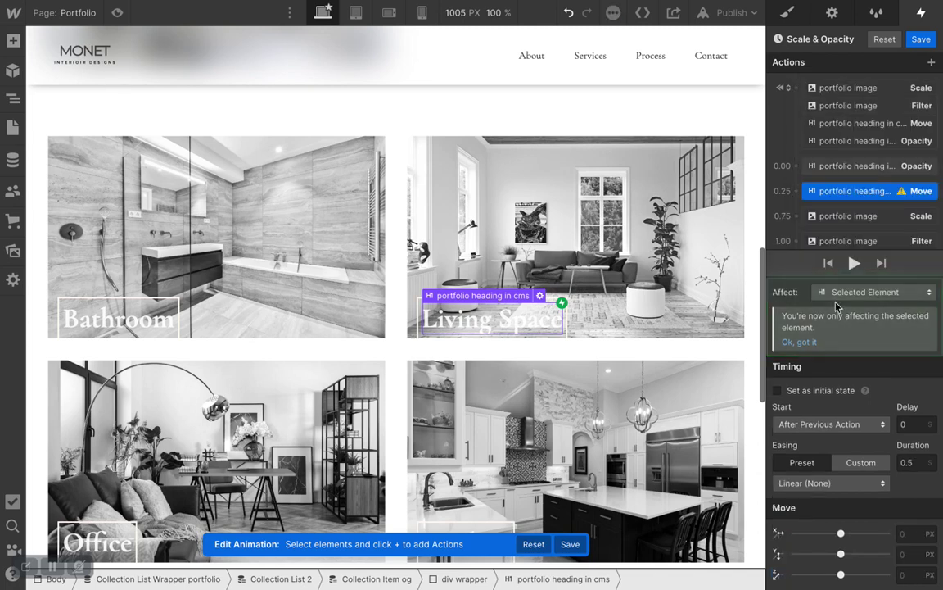
{"action": "left_click", "coordinate": [914, 555]}
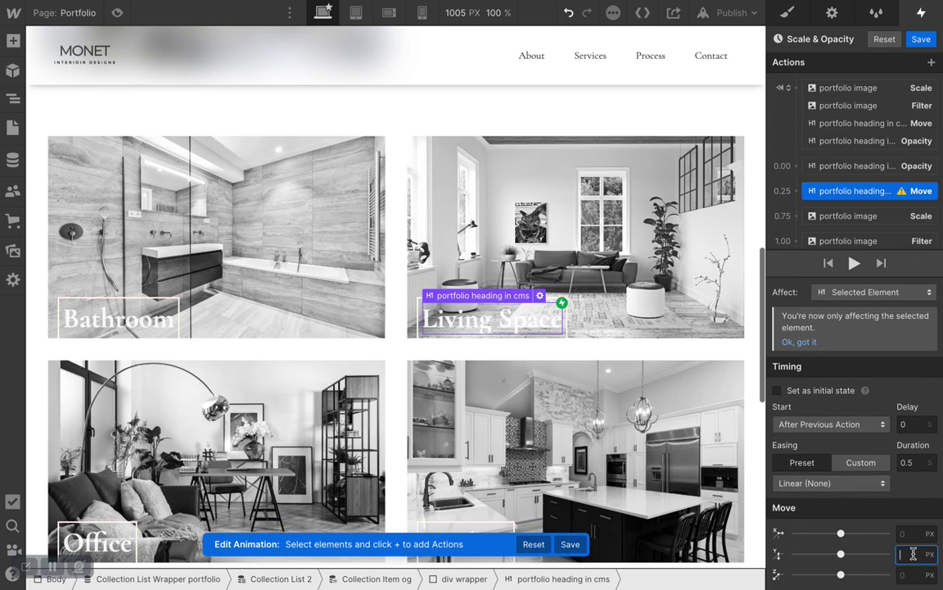
{"action": "type", "text": "0"}
Give the heading's 0 px Move action a 0.25 s duration and Out Quad easing.
{"action": "left_click", "coordinate": [918, 459]}
{"action": "key", "text": "BackSpace"}
{"action": "type", "text": ".25"}
{"action": "left_click", "coordinate": [819, 482]}
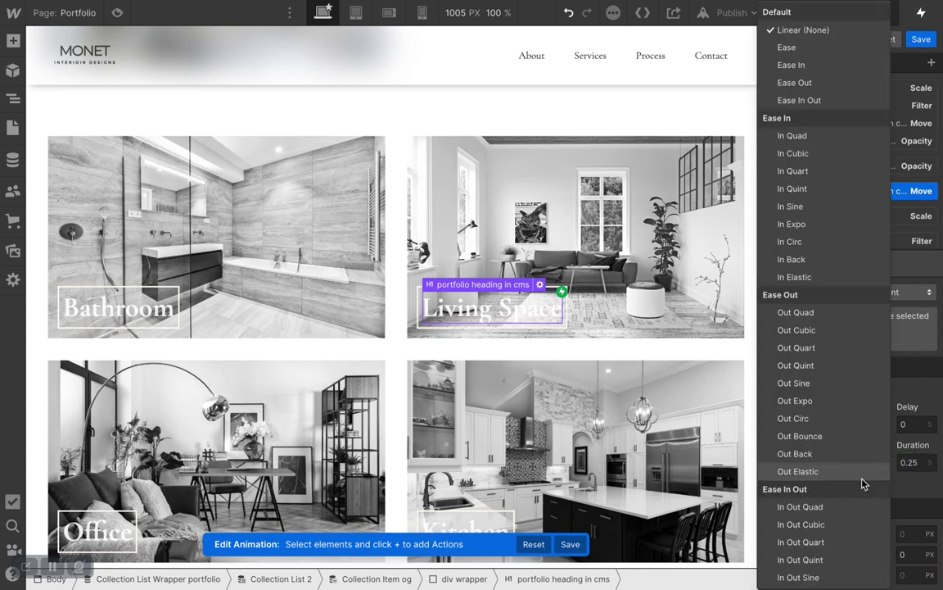
{"action": "left_click", "coordinate": [808, 313]}
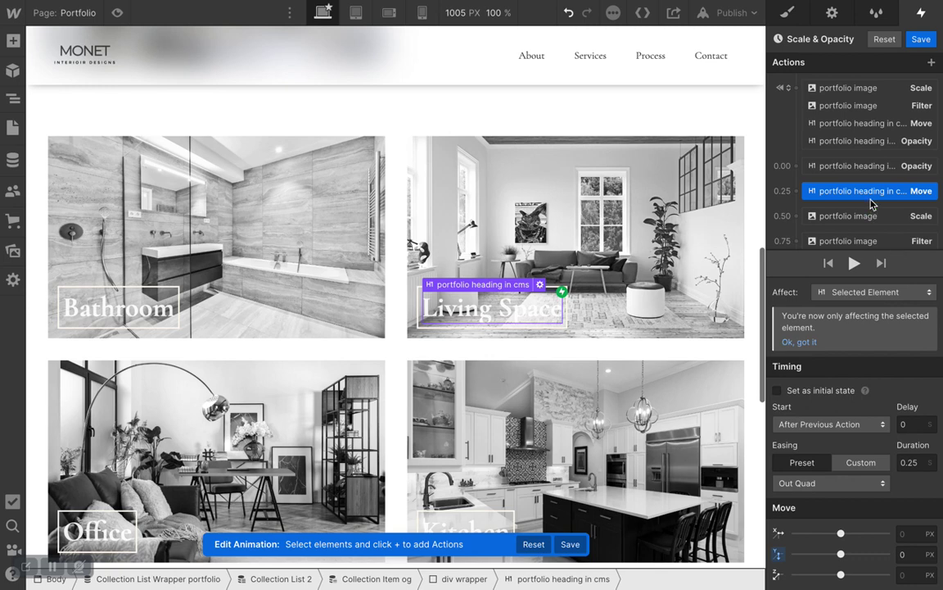
Try to regroup the heading's hover-state Opacity action in the timeline, and undo its misplaced drop among the initial-state actions.
{"action": "scroll", "coordinate": [872, 205], "scroll_direction": "down", "scroll_amount": 1}
{"action": "left_click_drag", "start_coordinate": [845, 162], "coordinate": [837, 148]}
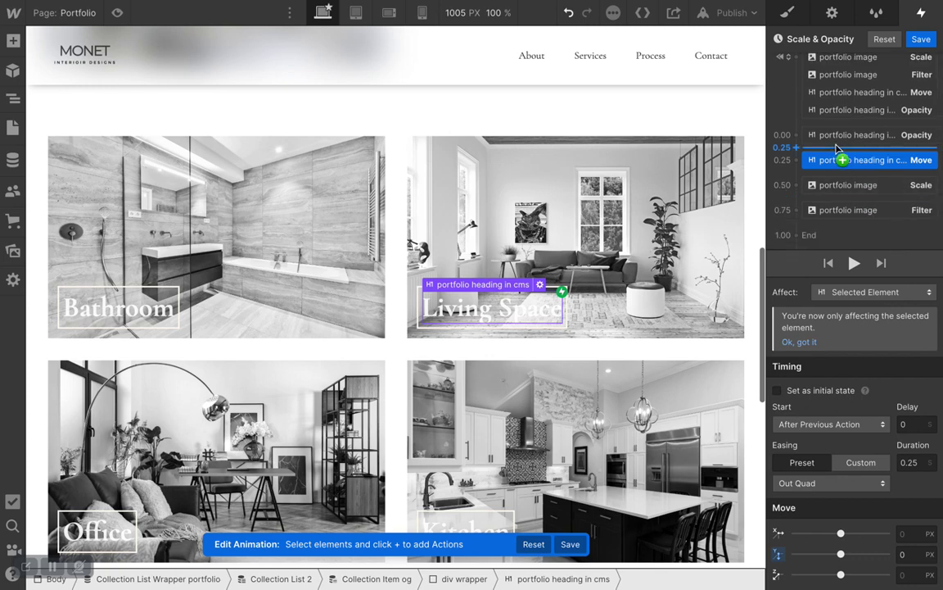
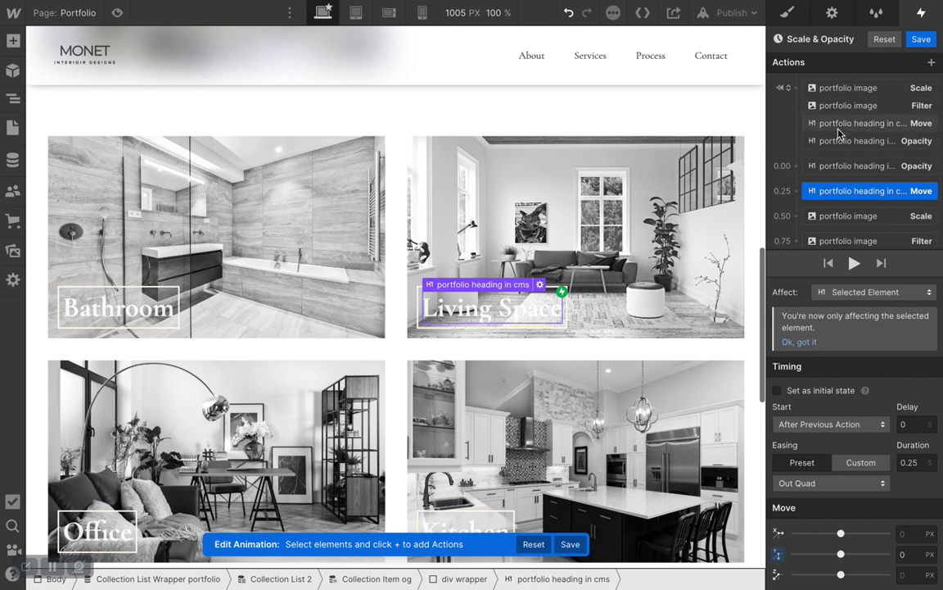
{"action": "mouse_move", "coordinate": [838, 132]}
{"action": "left_mouse_down"}
{"action": "mouse_move", "coordinate": [819, 81]}
{"action": "mouse_move", "coordinate": [791, 205]}
{"action": "mouse_move", "coordinate": [786, 185]}
{"action": "mouse_move", "coordinate": [798, 163]}
{"action": "mouse_move", "coordinate": [798, 209]}
{"action": "mouse_move", "coordinate": [796, 188]}
{"action": "left_mouse_up"}
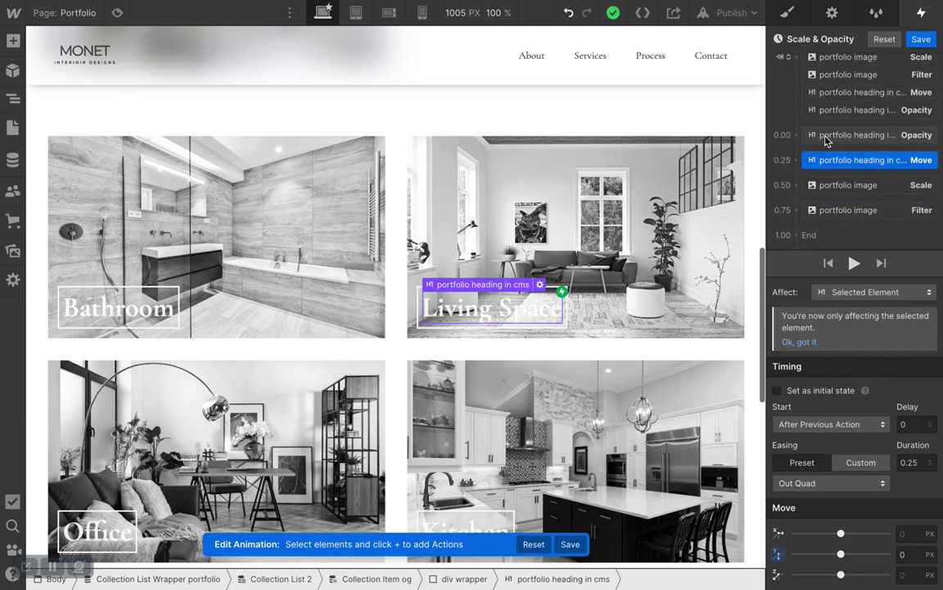
{"action": "left_click_drag", "start_coordinate": [826, 139], "coordinate": [840, 207]}
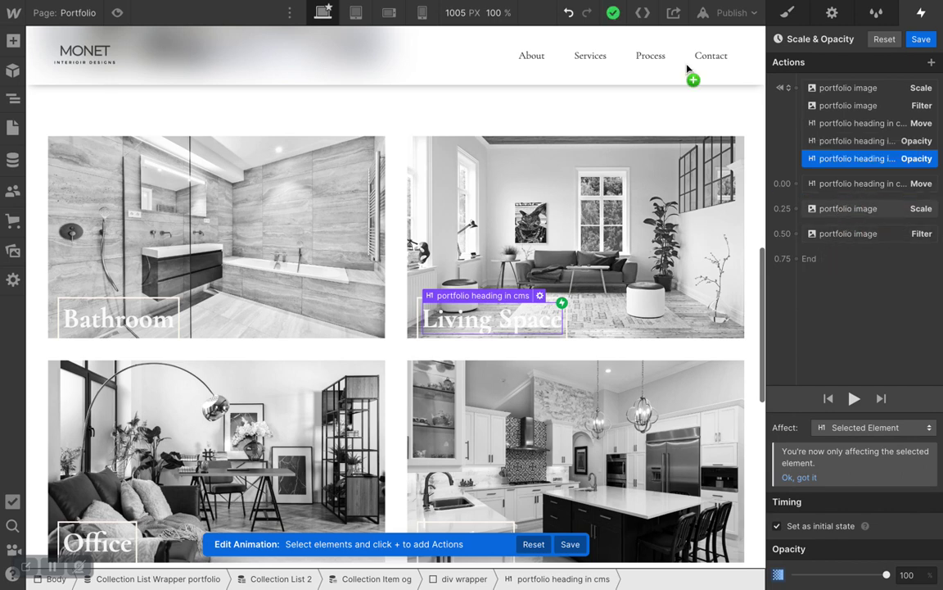
{"action": "left_click", "coordinate": [569, 14]}
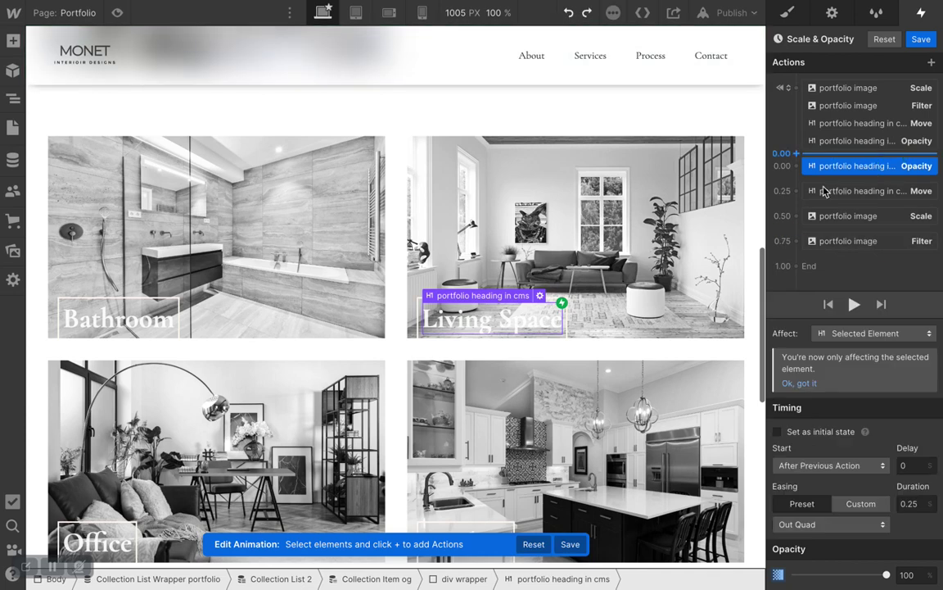
Group the hover-state image Scale, image Filter, heading Move and heading Opacity actions to run together at 0.00 s, and save the animation.
{"action": "left_click_drag", "start_coordinate": [868, 165], "coordinate": [830, 190]}
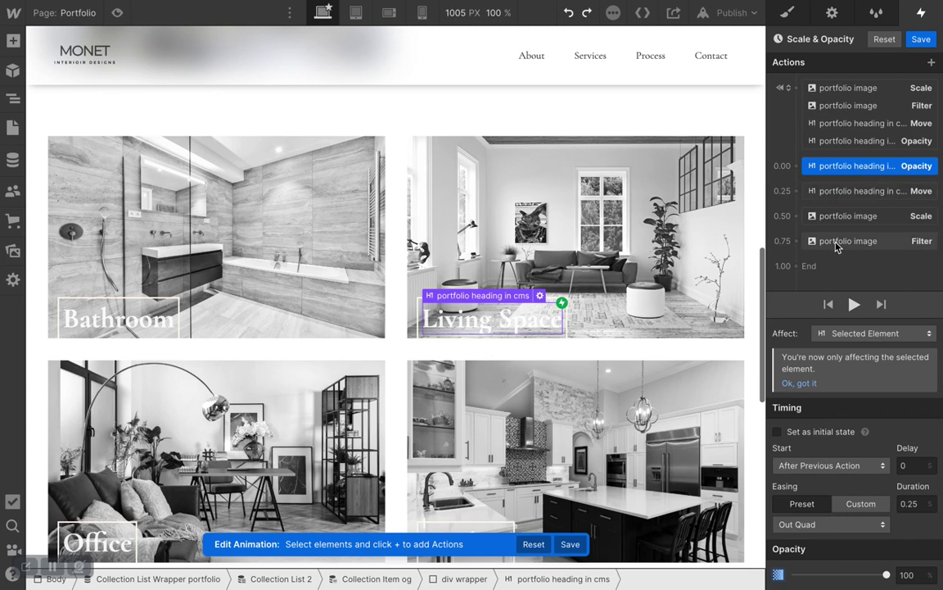
{"action": "left_click_drag", "start_coordinate": [836, 247], "coordinate": [885, 175]}
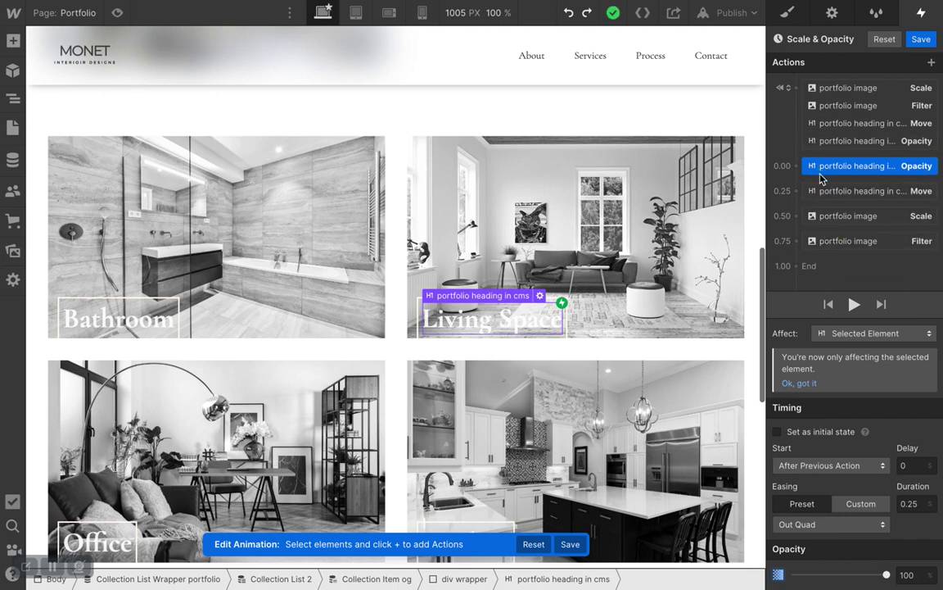
{"action": "mouse_move", "coordinate": [830, 237]}
{"action": "left_mouse_down"}
{"action": "mouse_move", "coordinate": [832, 245]}
{"action": "mouse_move", "coordinate": [836, 215]}
{"action": "mouse_move", "coordinate": [829, 221]}
{"action": "left_mouse_up"}
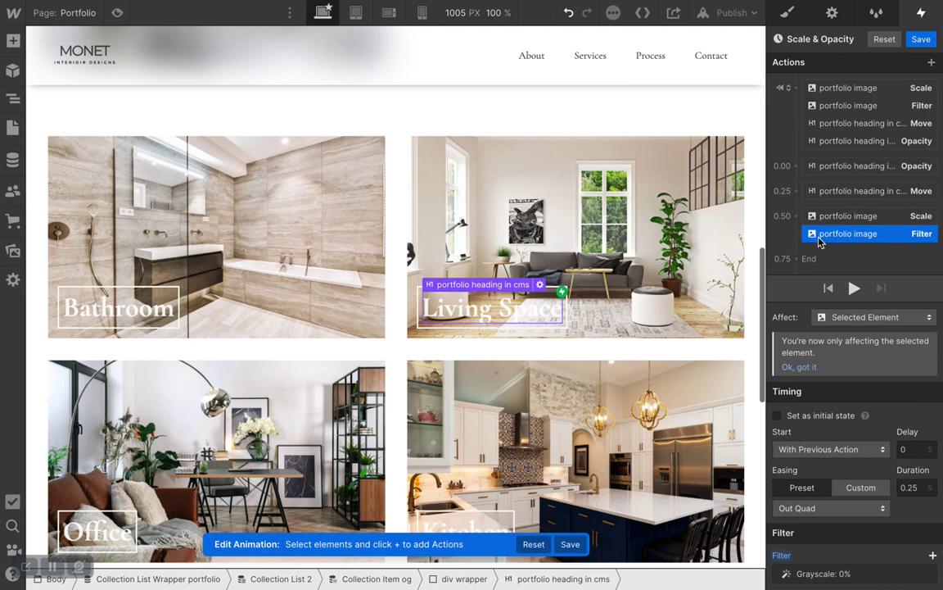
{"action": "left_click_drag", "start_coordinate": [851, 208], "coordinate": [852, 235]}
{"action": "left_click_drag", "start_coordinate": [852, 167], "coordinate": [783, 248]}
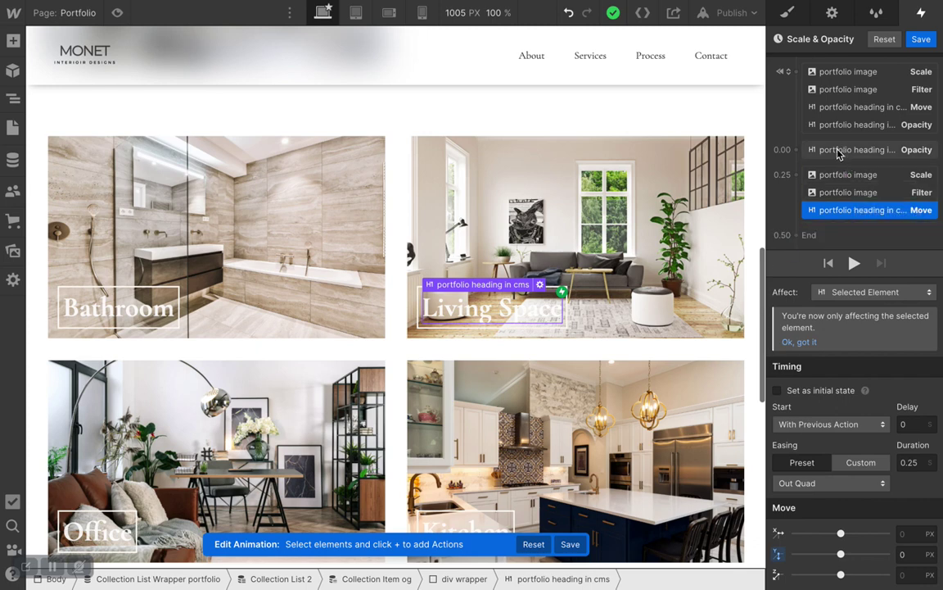
{"action": "left_click_drag", "start_coordinate": [837, 167], "coordinate": [839, 230]}
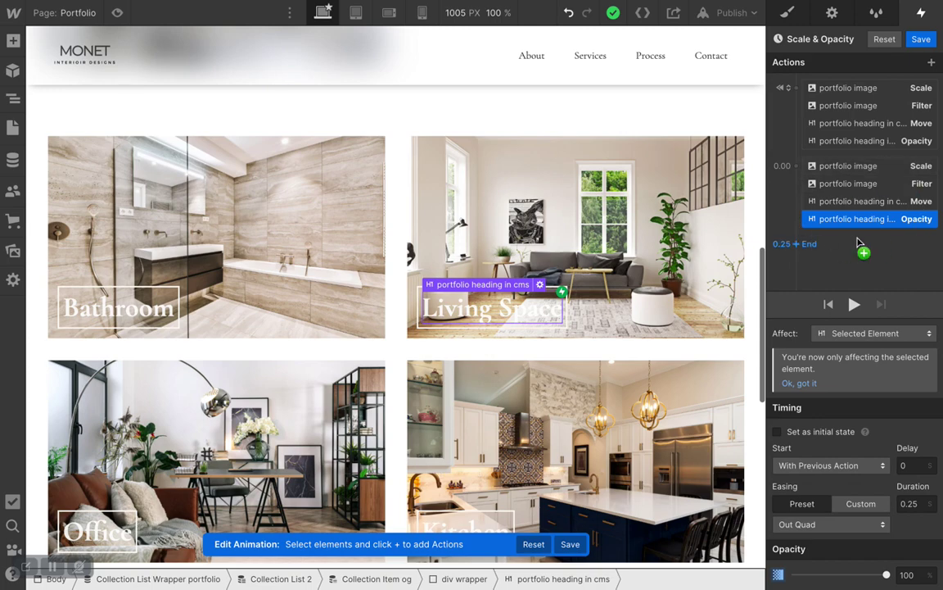
{"action": "left_click", "coordinate": [918, 42]}
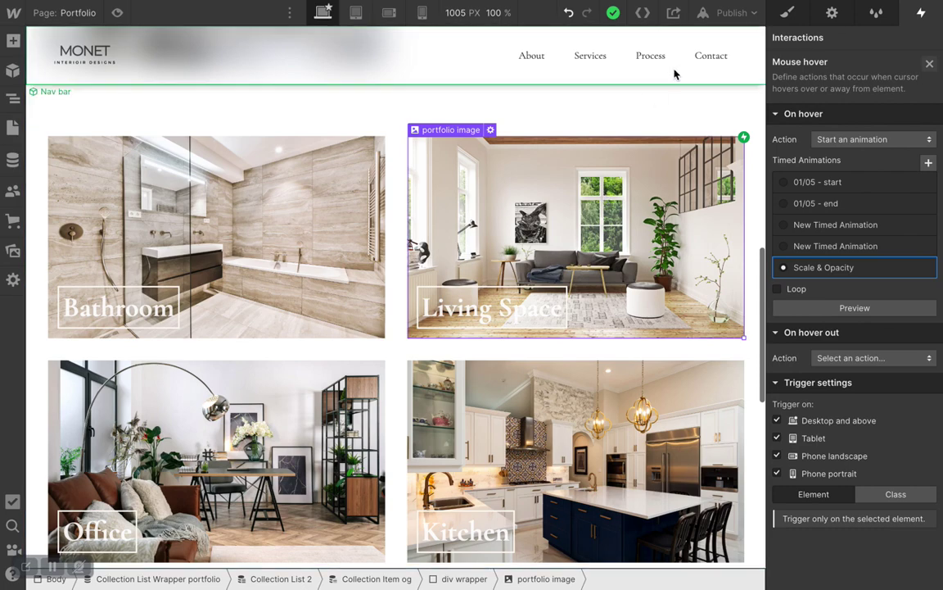
Set the Living Space portfolio image's hover-out action to Start an animation.
{"action": "scroll", "coordinate": [643, 192], "scroll_direction": "down", "scroll_amount": 2}
{"action": "scroll", "coordinate": [643, 192], "scroll_direction": "up", "scroll_amount": 3}
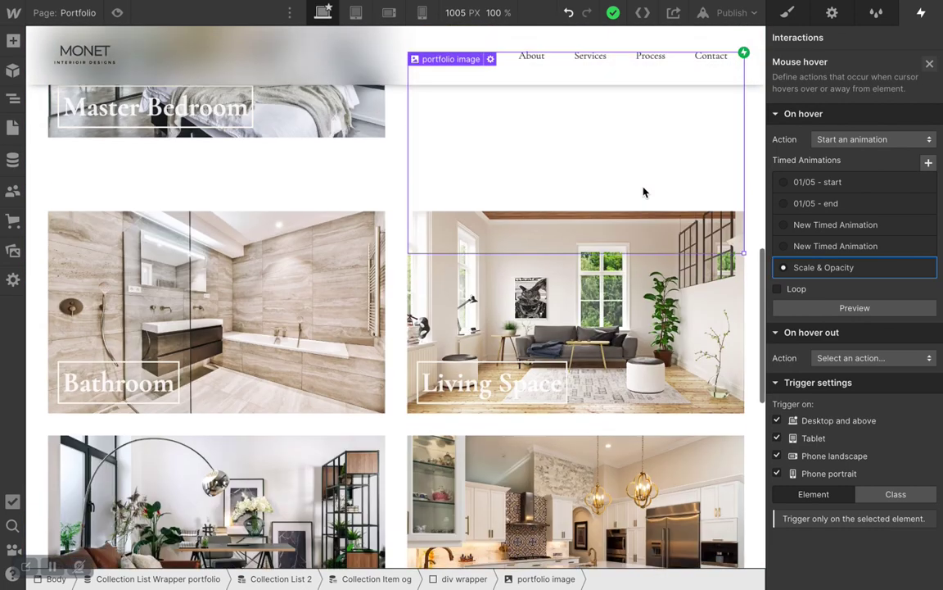
{"action": "scroll", "coordinate": [643, 192], "scroll_direction": "down", "scroll_amount": 2}
{"action": "scroll", "coordinate": [643, 191], "scroll_direction": "down", "scroll_amount": 1}
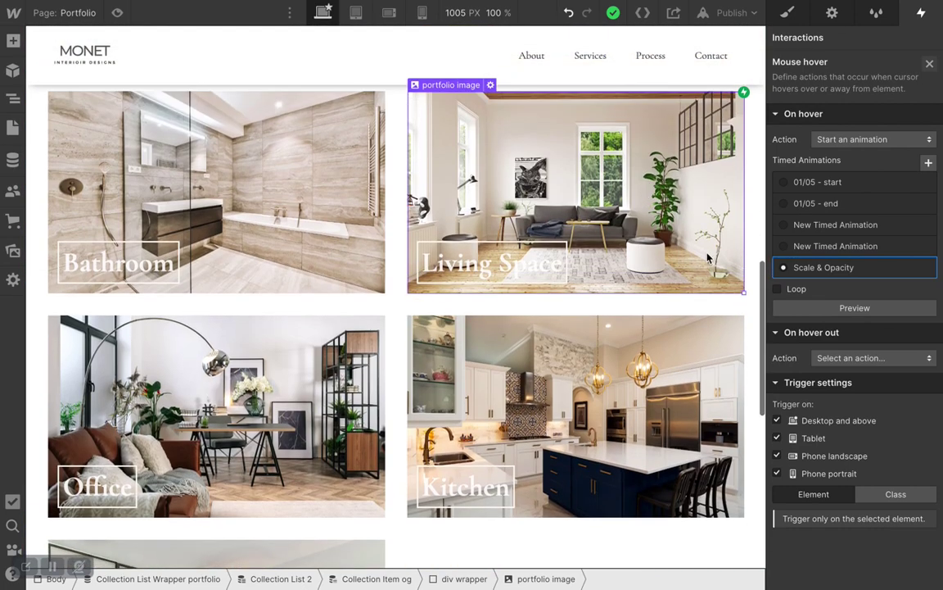
{"action": "left_click", "coordinate": [846, 365]}
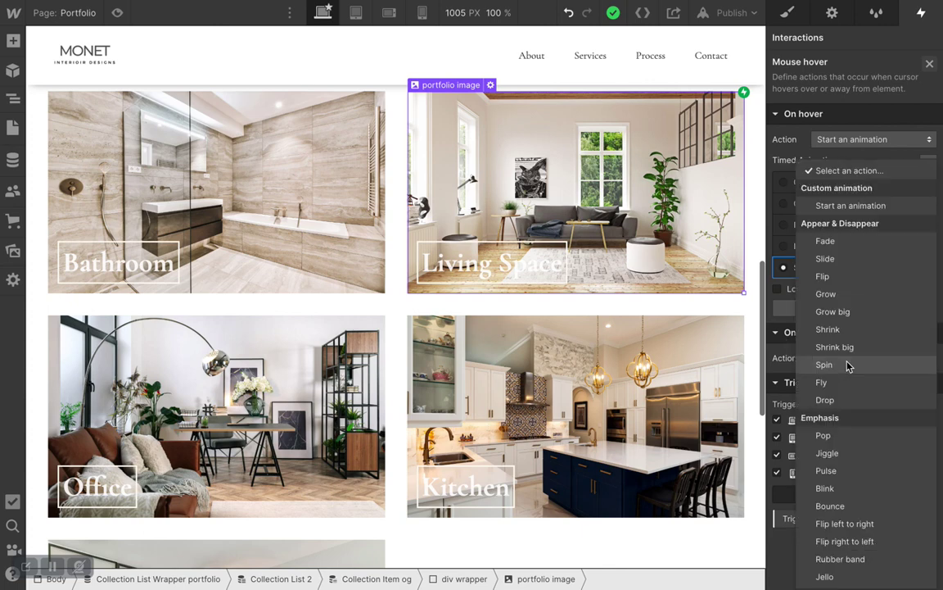
{"action": "left_click", "coordinate": [835, 207]}
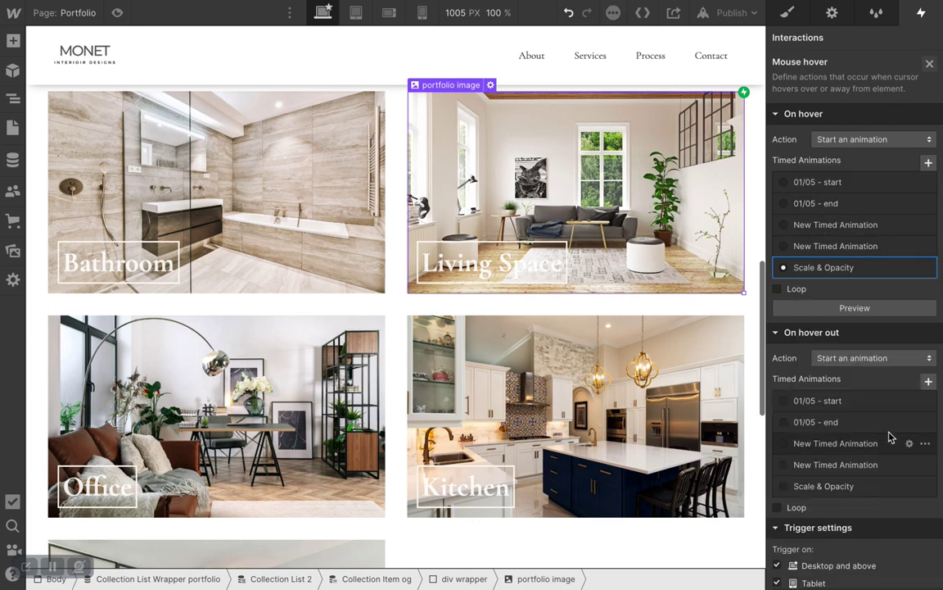
Duplicate the Scale & Opacity timed animation and rename the copy "Scale & Opacity - hover out".
{"action": "scroll", "coordinate": [891, 438], "scroll_direction": "down", "scroll_amount": 3}
{"action": "scroll", "coordinate": [867, 344], "scroll_direction": "up", "scroll_amount": 2}
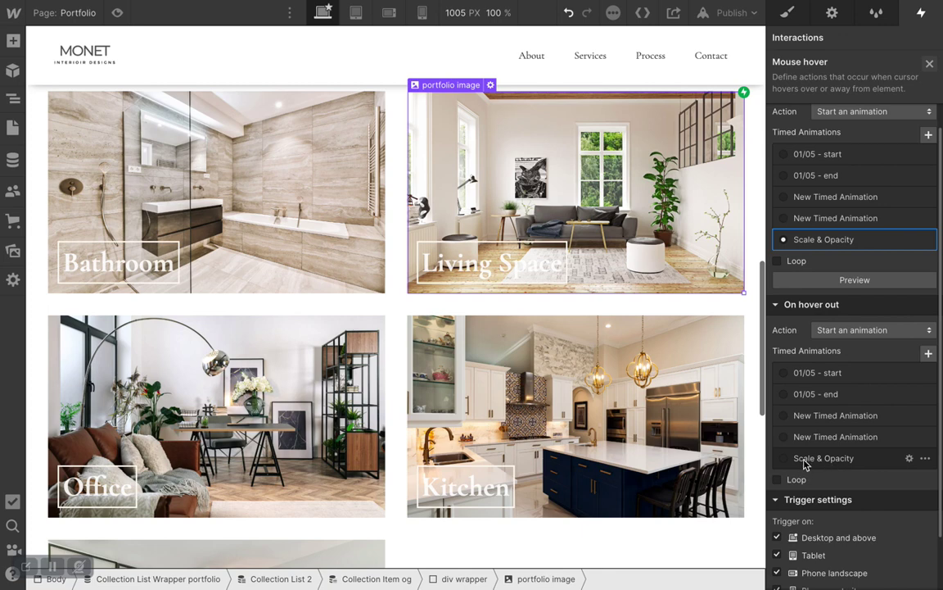
{"action": "left_click", "coordinate": [925, 459]}
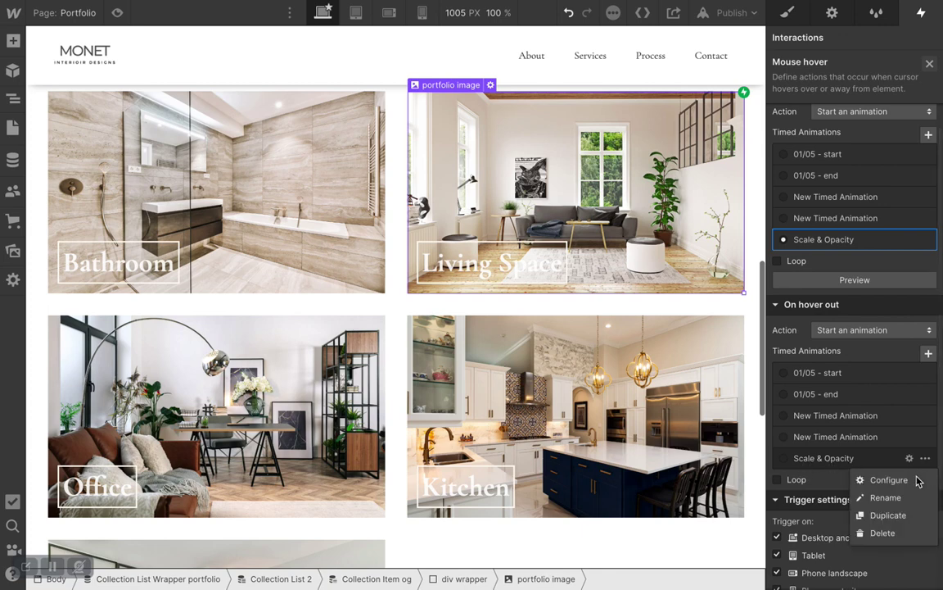
{"action": "left_click", "coordinate": [906, 514]}
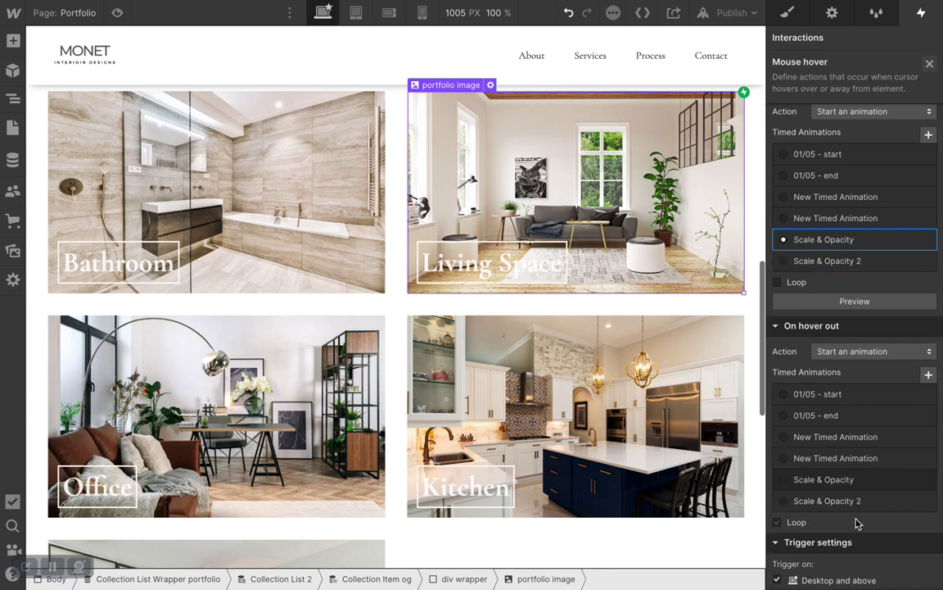
{"action": "left_click", "coordinate": [925, 501]}
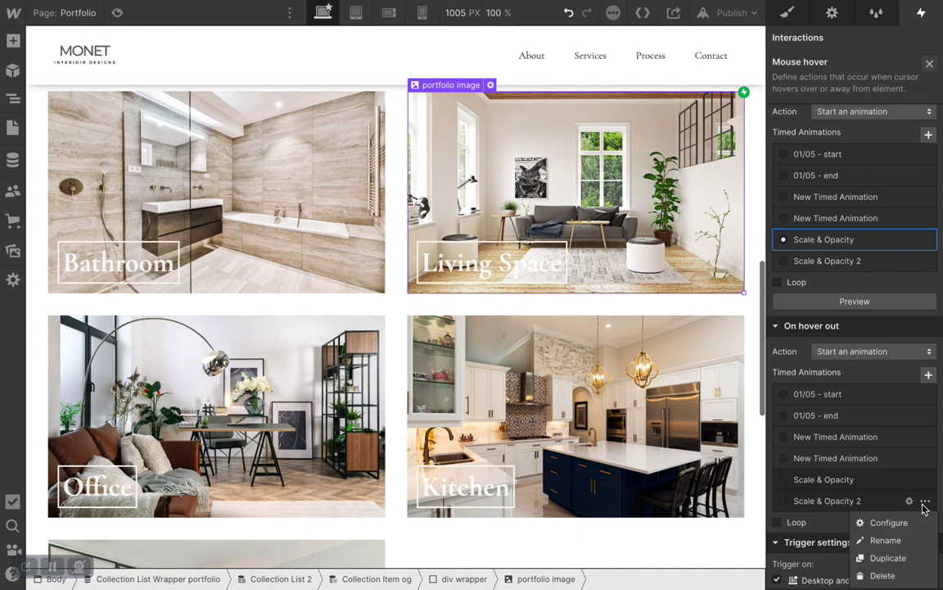
{"action": "left_click", "coordinate": [888, 541]}
{"action": "left_click", "coordinate": [851, 501]}
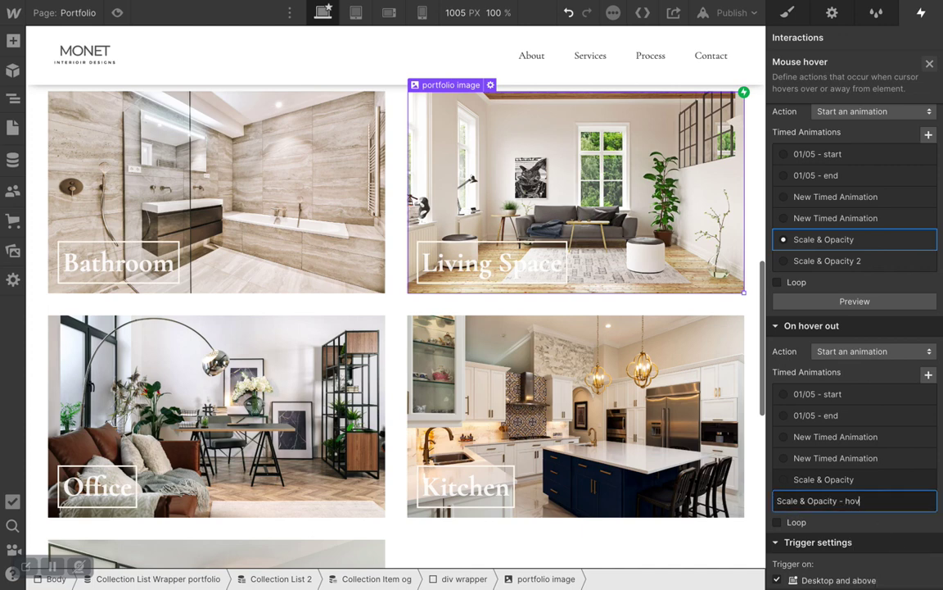
{"action": "key", "text": "Return"}
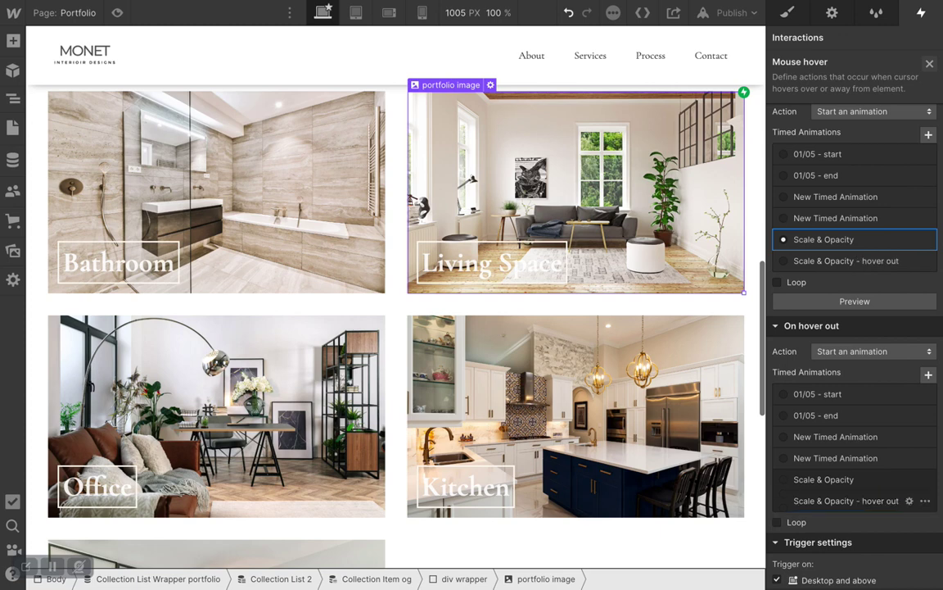
Delete the timed Opacity, Move, Filter and Scale actions from the "Scale & Opacity - hover out" animation, keeping the initial-state ones.
{"action": "left_click", "coordinate": [909, 501]}
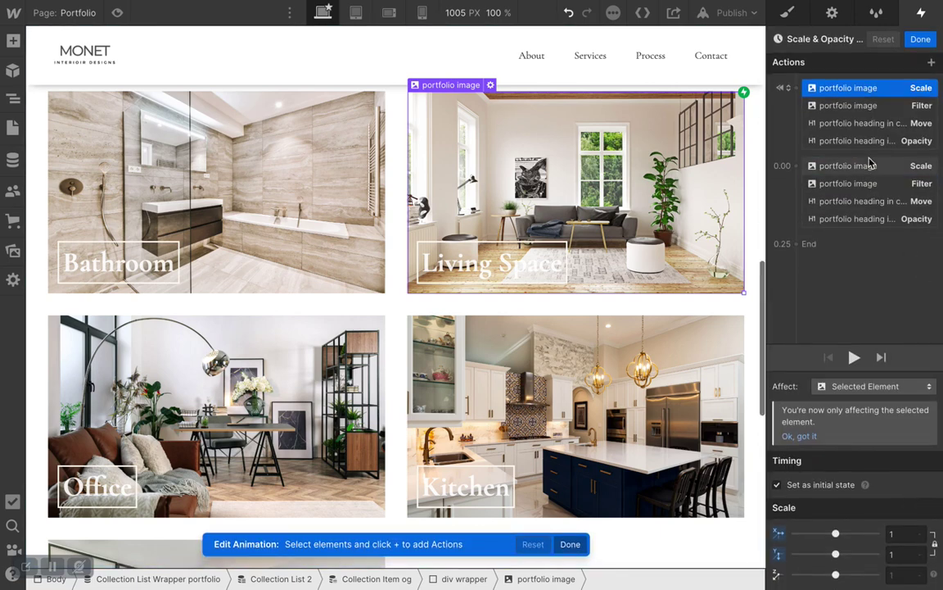
{"action": "right_click", "coordinate": [849, 223]}
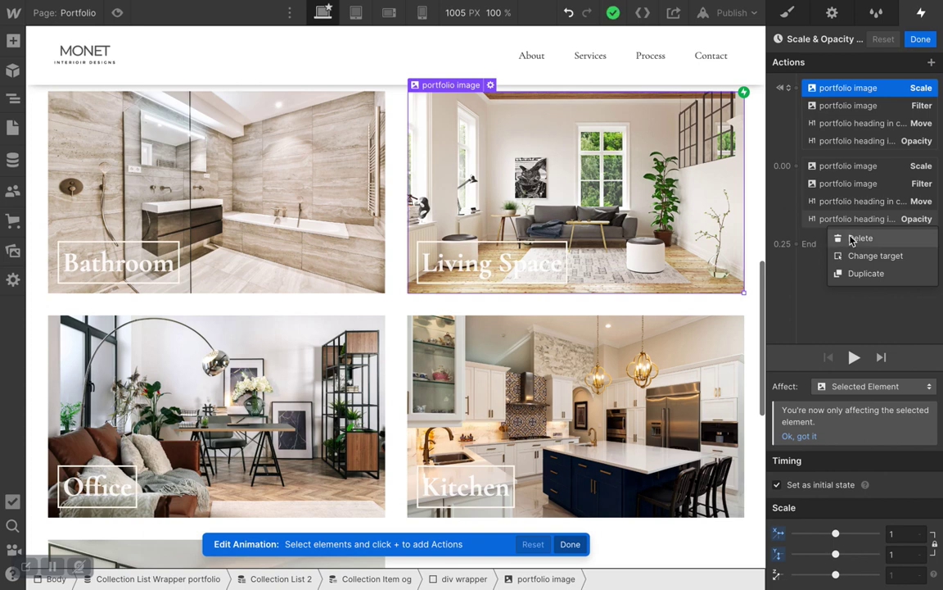
{"action": "left_click", "coordinate": [850, 238]}
{"action": "right_click", "coordinate": [845, 207]}
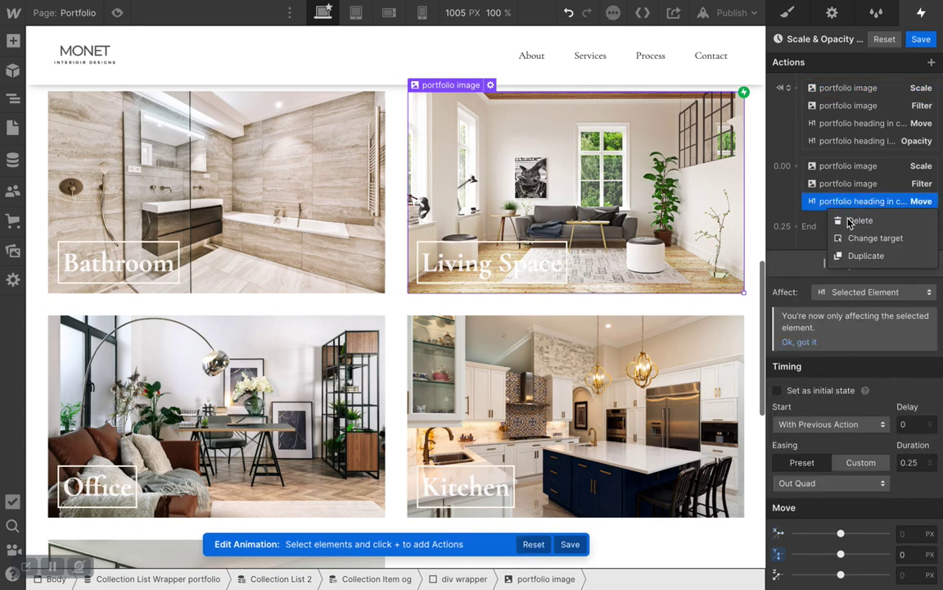
{"action": "left_click", "coordinate": [852, 221]}
{"action": "right_click", "coordinate": [846, 186]}
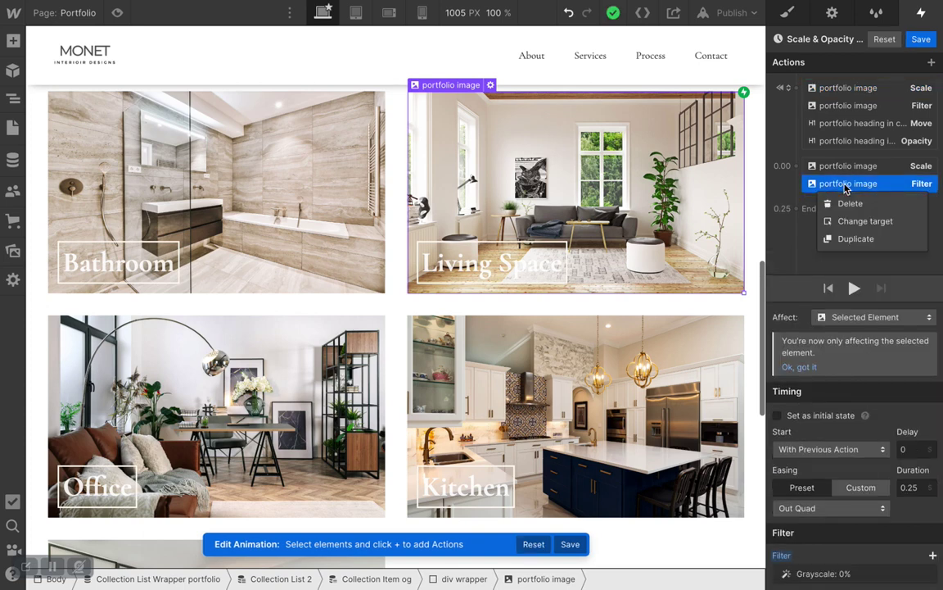
{"action": "left_click", "coordinate": [850, 204]}
{"action": "right_click", "coordinate": [841, 170]}
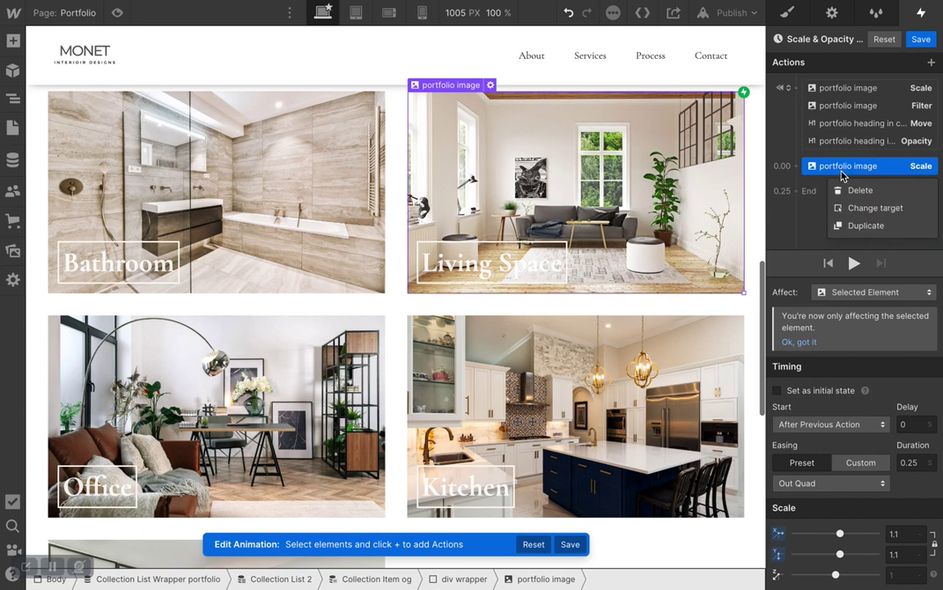
{"action": "right_click", "coordinate": [847, 193]}
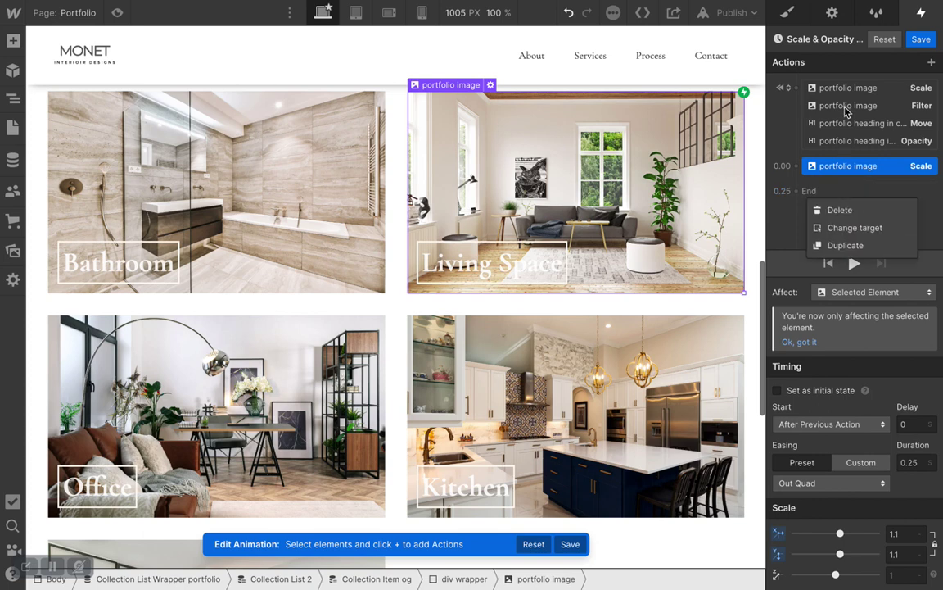
{"action": "left_click", "coordinate": [837, 211]}
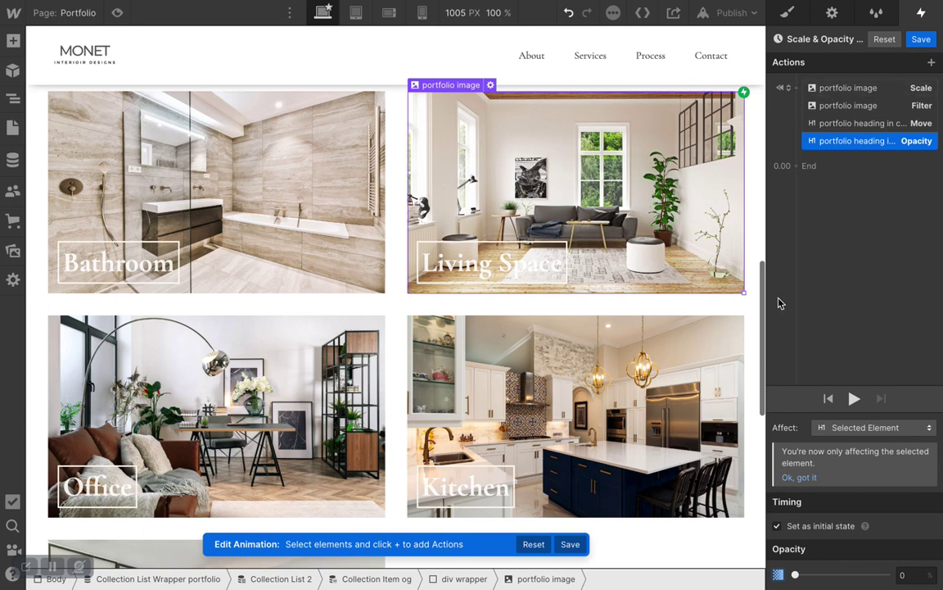
Turn off the initial state setting for the heading's 0% Opacity and 15 px Move actions in the hover-out animation.
{"action": "right_click", "coordinate": [782, 524]}
{"action": "left_click", "coordinate": [780, 528]}
{"action": "left_click", "coordinate": [778, 526]}
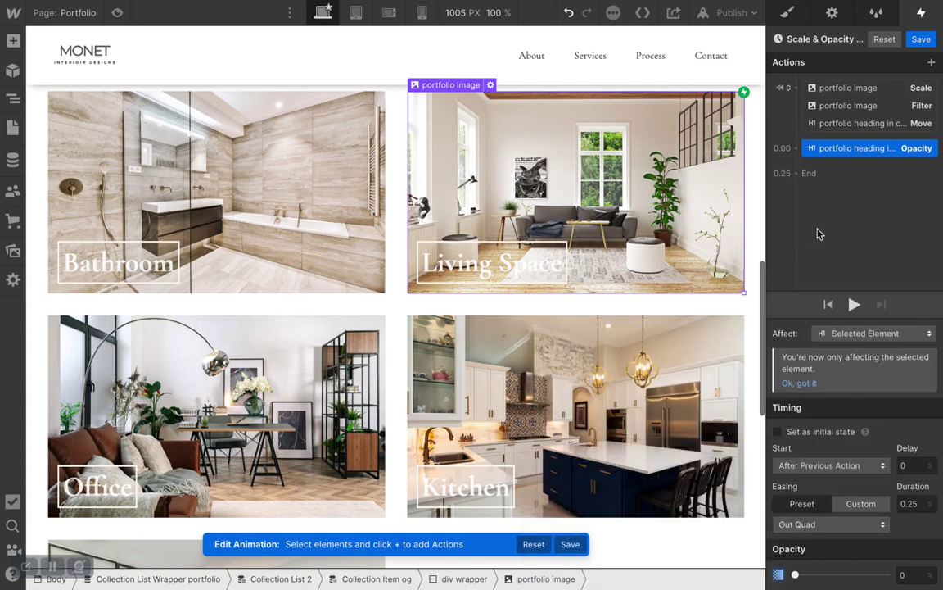
{"action": "left_click", "coordinate": [845, 124]}
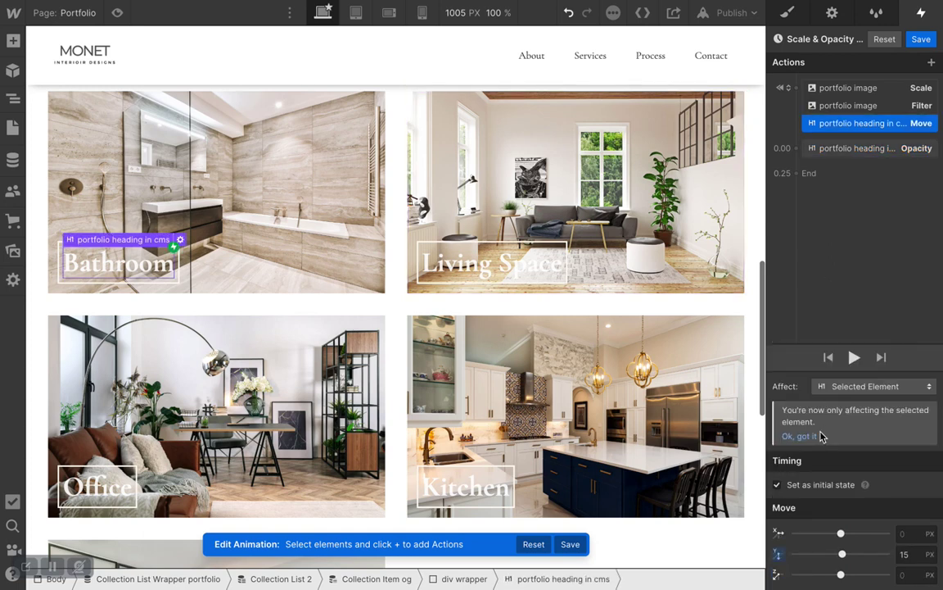
{"action": "left_click", "coordinate": [778, 486]}
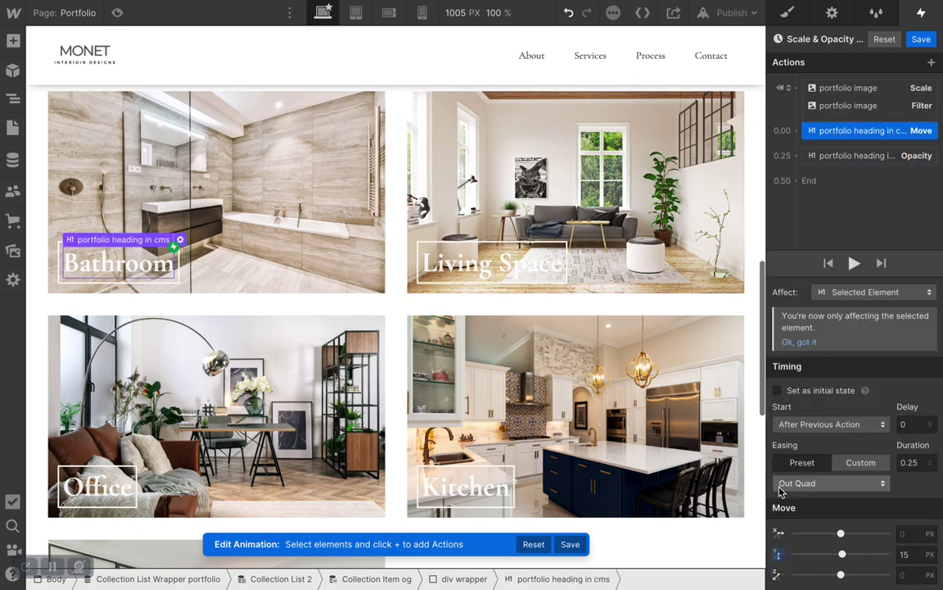
Turn off the initial state setting for the image's Filter and Scale actions, and save the hover-out animation.
{"action": "left_click", "coordinate": [849, 105]}
{"action": "left_click", "coordinate": [779, 510]}
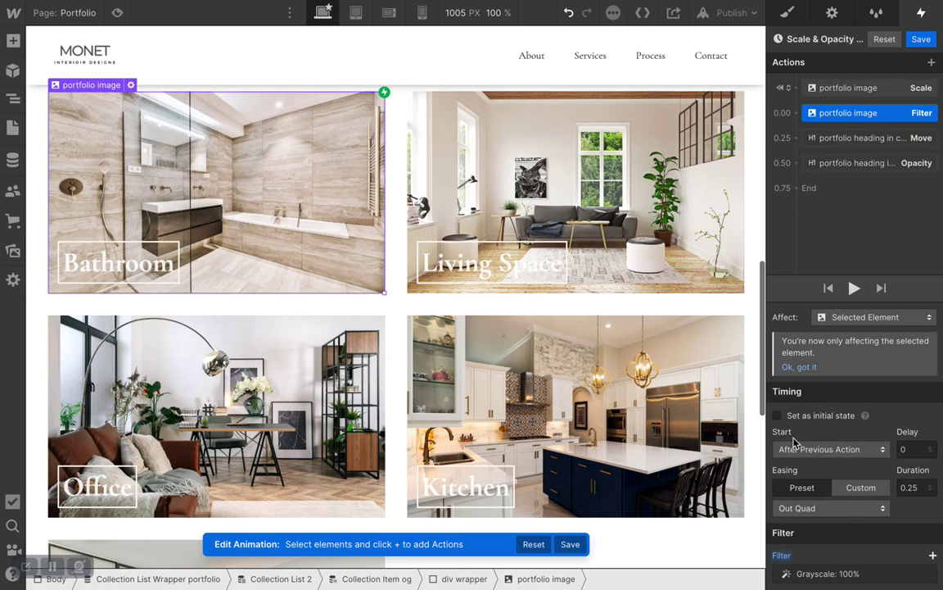
{"action": "left_click", "coordinate": [847, 88]}
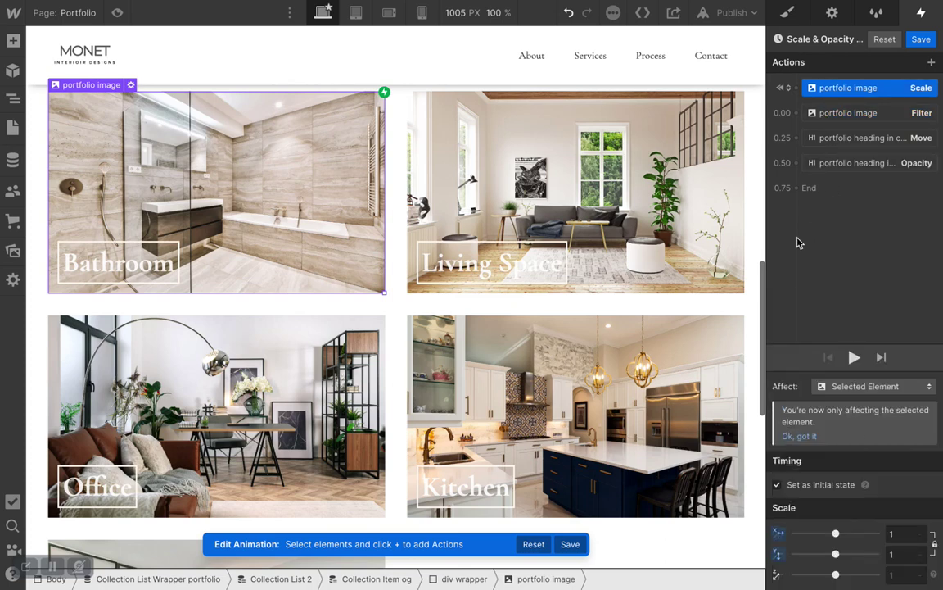
{"action": "left_click", "coordinate": [778, 485]}
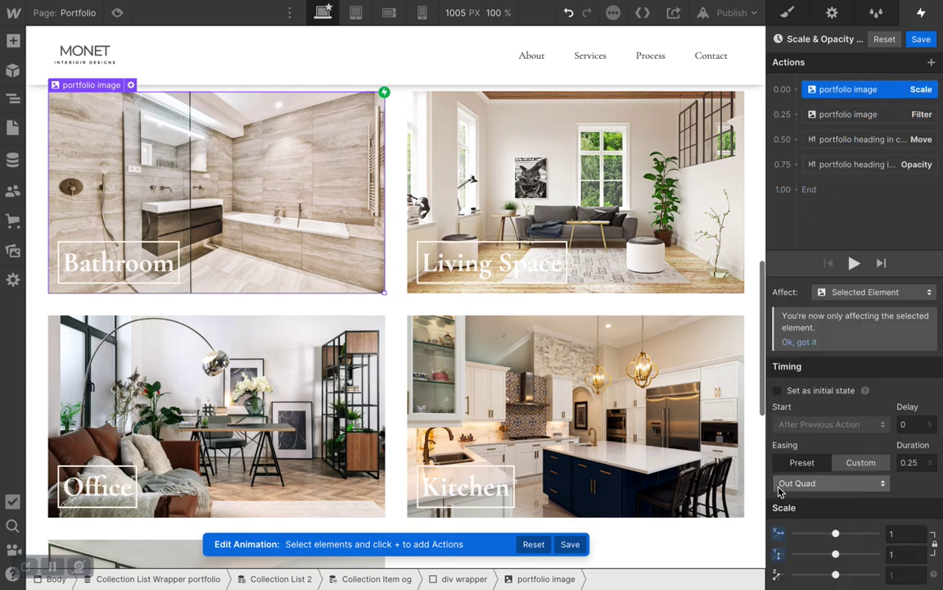
{"action": "left_click", "coordinate": [921, 40]}
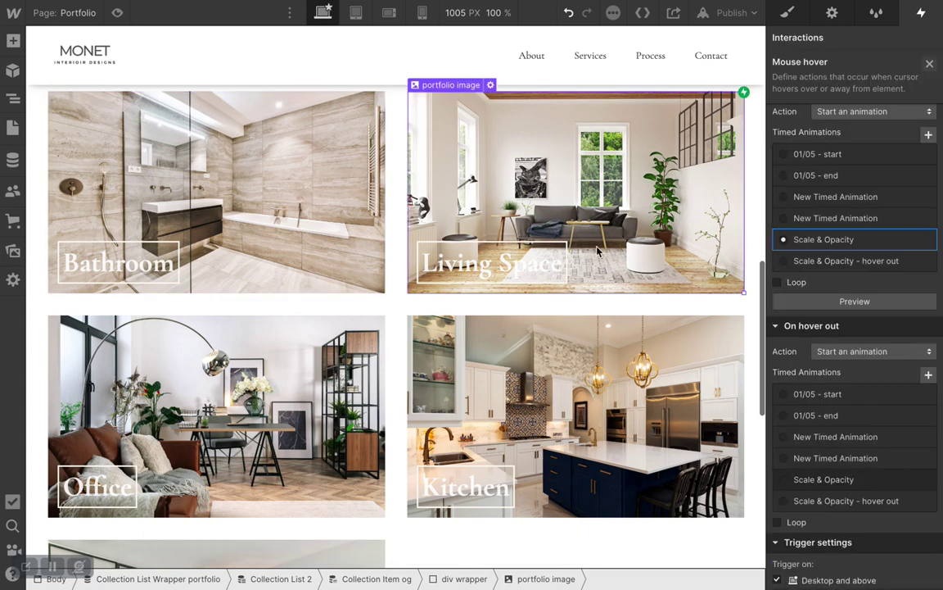
Preview the Portfolio page and test the hover effect across the Bathroom, Living Space, Office and Kitchen images.
{"action": "scroll", "coordinate": [361, 338], "scroll_direction": "down", "scroll_amount": 4}
{"action": "scroll", "coordinate": [361, 338], "scroll_direction": "down", "scroll_amount": 3}
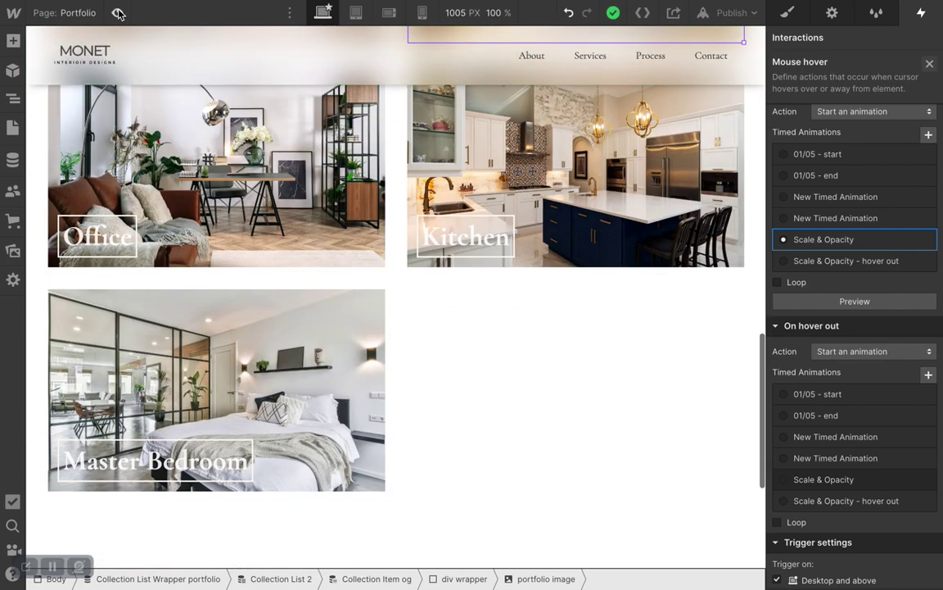
{"action": "left_click", "coordinate": [118, 14]}
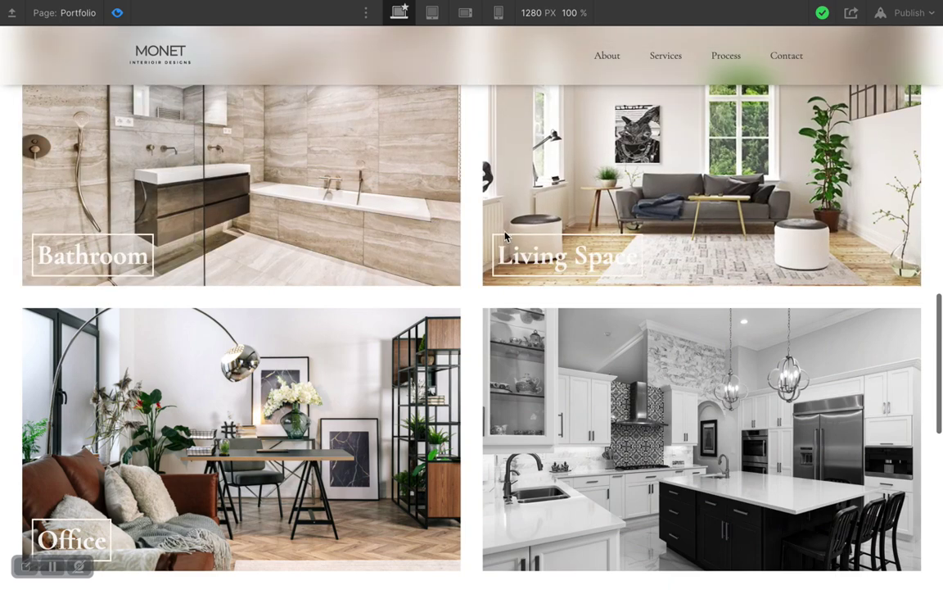
{"action": "scroll", "coordinate": [392, 467], "scroll_direction": "down", "scroll_amount": 2}
{"action": "scroll", "coordinate": [392, 467], "scroll_direction": "up", "scroll_amount": 3}
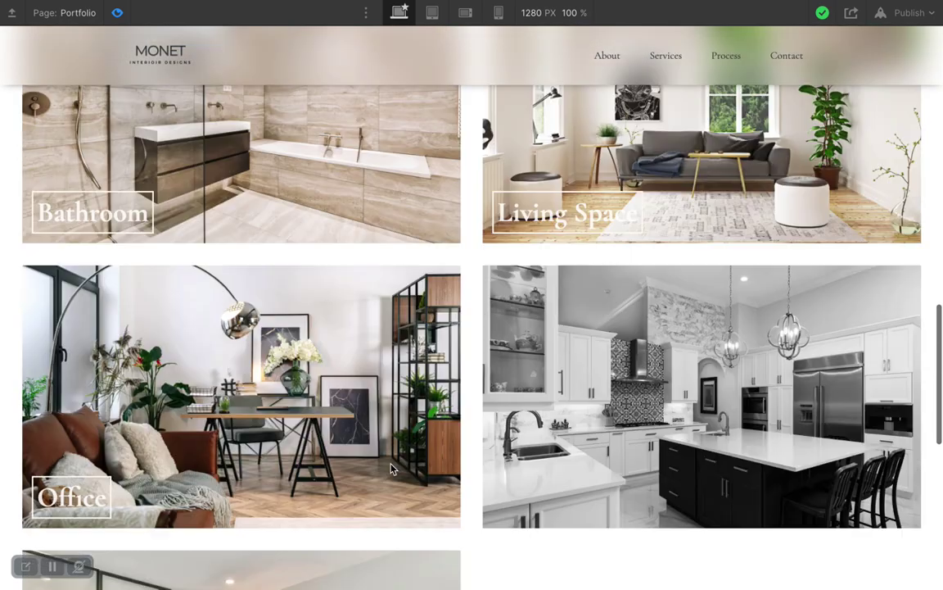
{"action": "scroll", "coordinate": [392, 467], "scroll_direction": "down", "scroll_amount": 1}
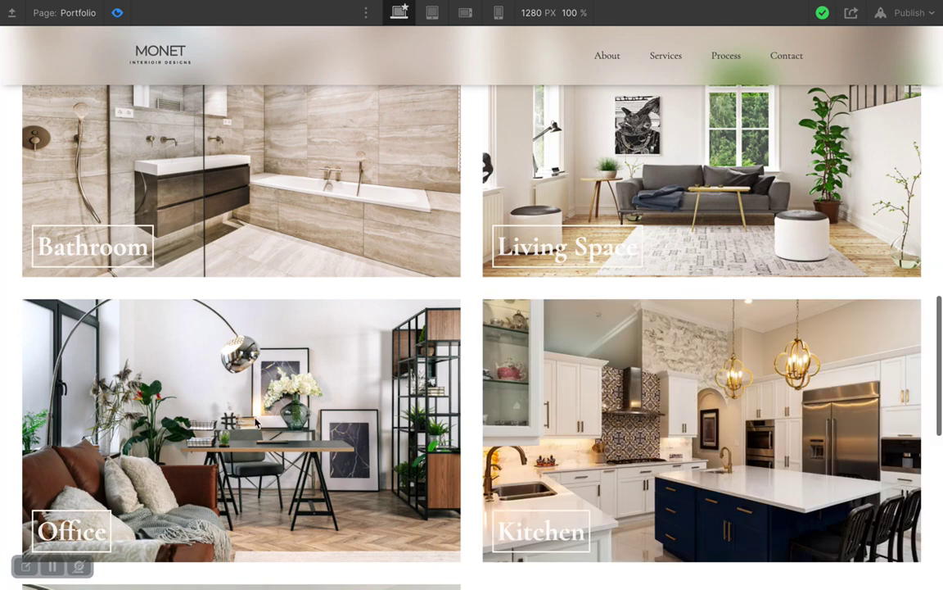
{"action": "scroll", "coordinate": [231, 328], "scroll_direction": "down", "scroll_amount": 4}
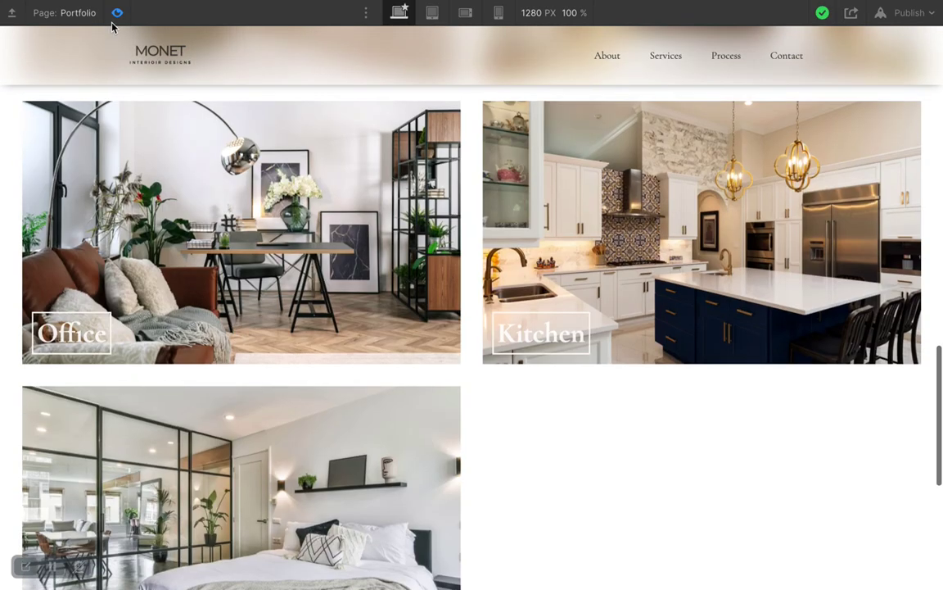
Exit the preview and assign the "Scale & Opacity - hover out" animation to the portfolio image's hover-out trigger.
{"action": "left_click", "coordinate": [117, 14]}
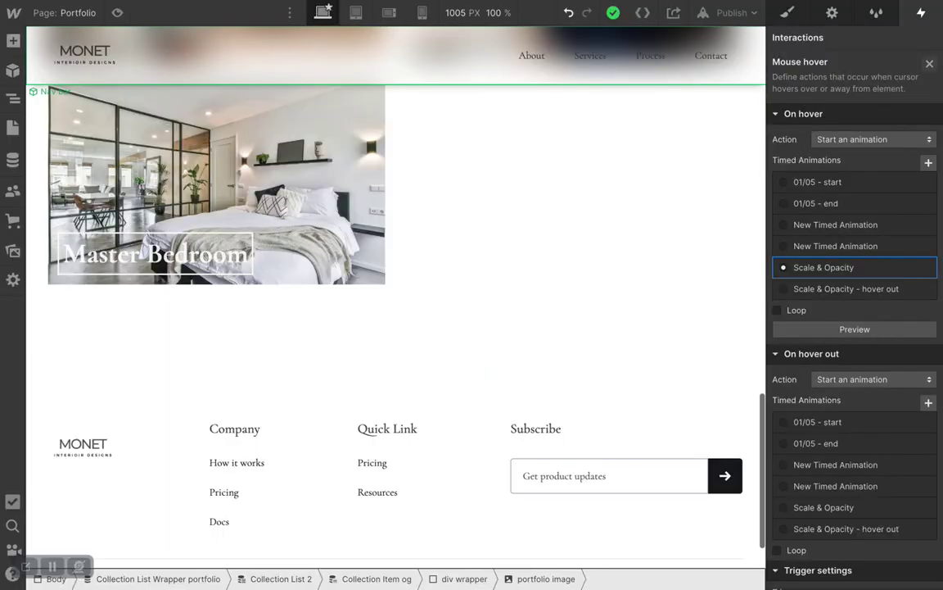
{"action": "left_click", "coordinate": [785, 532]}
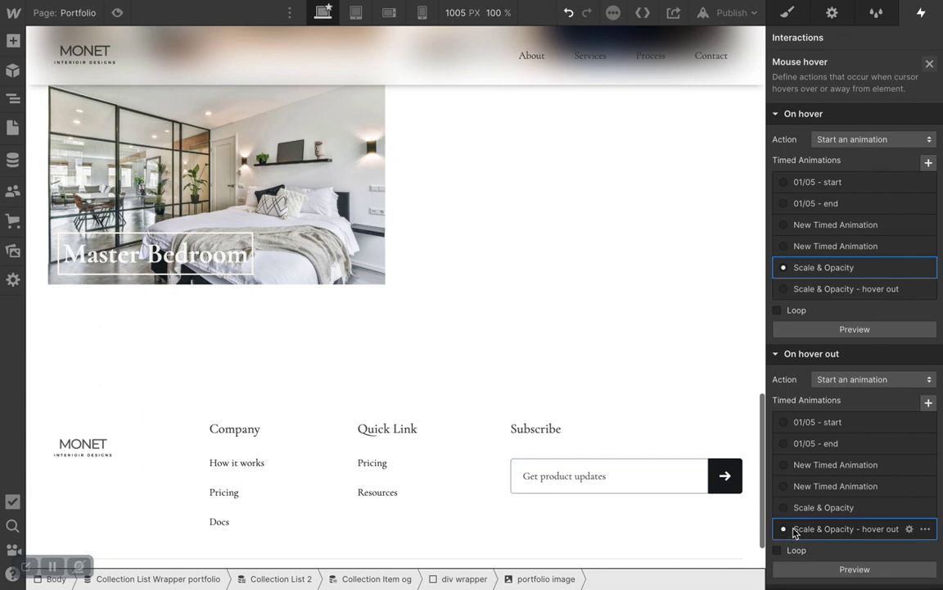
Preview the Portfolio page again and test both the hover and hover-out animations on the portfolio images, including Master Bedroom.
{"action": "left_click", "coordinate": [117, 14]}
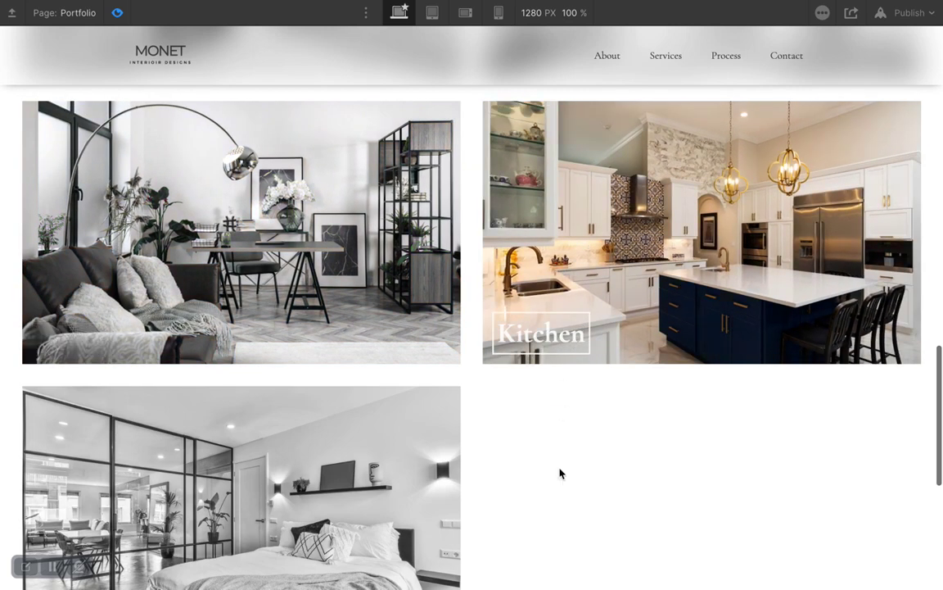
{"action": "scroll", "coordinate": [560, 474], "scroll_direction": "down", "scroll_amount": 1}
{"action": "scroll", "coordinate": [560, 473], "scroll_direction": "down", "scroll_amount": 1}
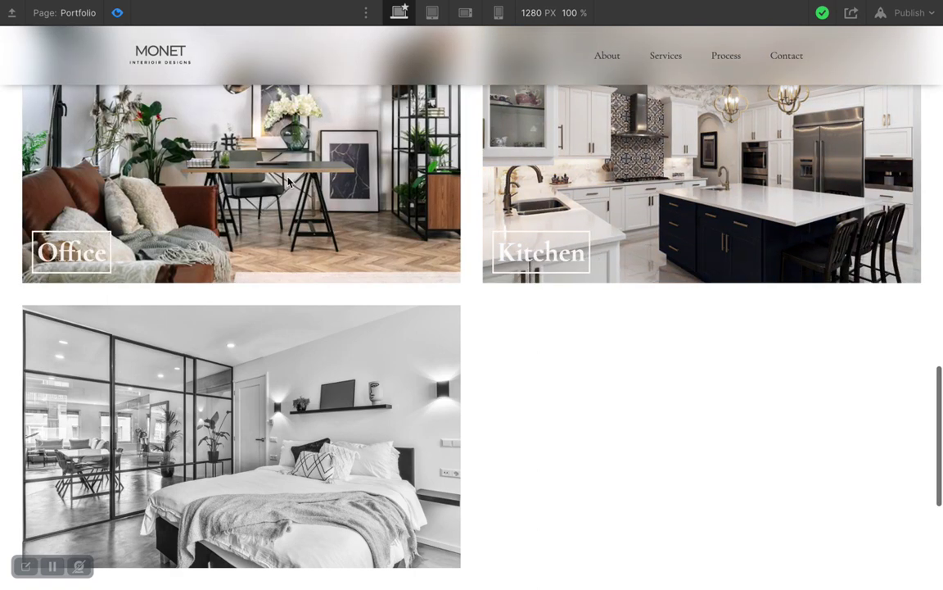
{"action": "scroll", "coordinate": [287, 428], "scroll_direction": "down", "scroll_amount": 1}
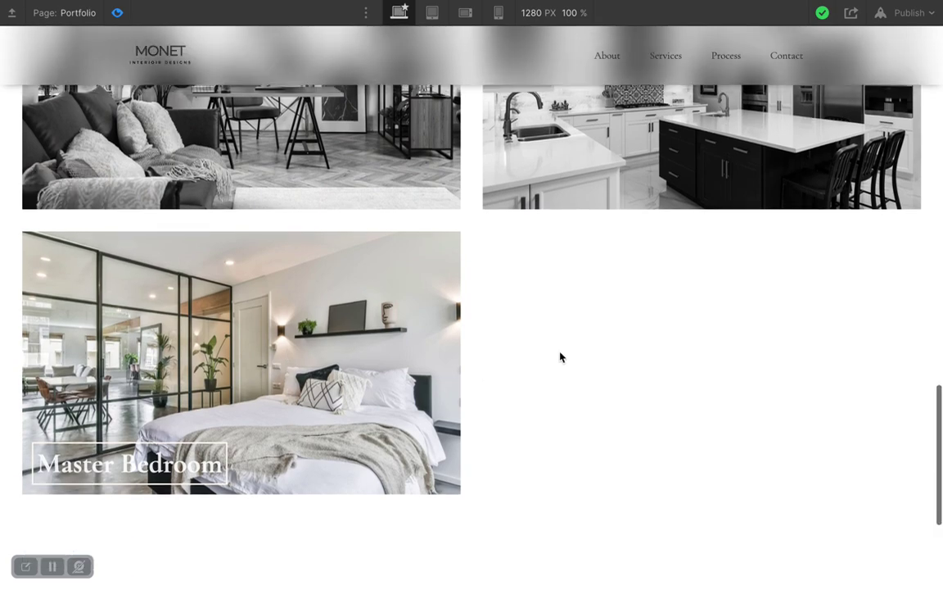
{"action": "scroll", "coordinate": [286, 353], "scroll_direction": "up", "scroll_amount": 5}
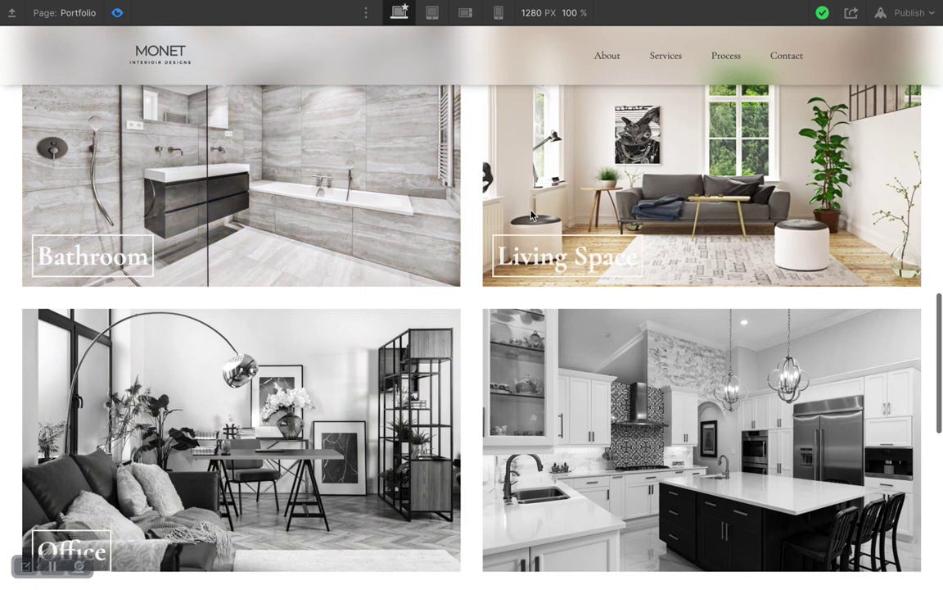
{"action": "scroll", "coordinate": [352, 443], "scroll_direction": "down", "scroll_amount": 2}
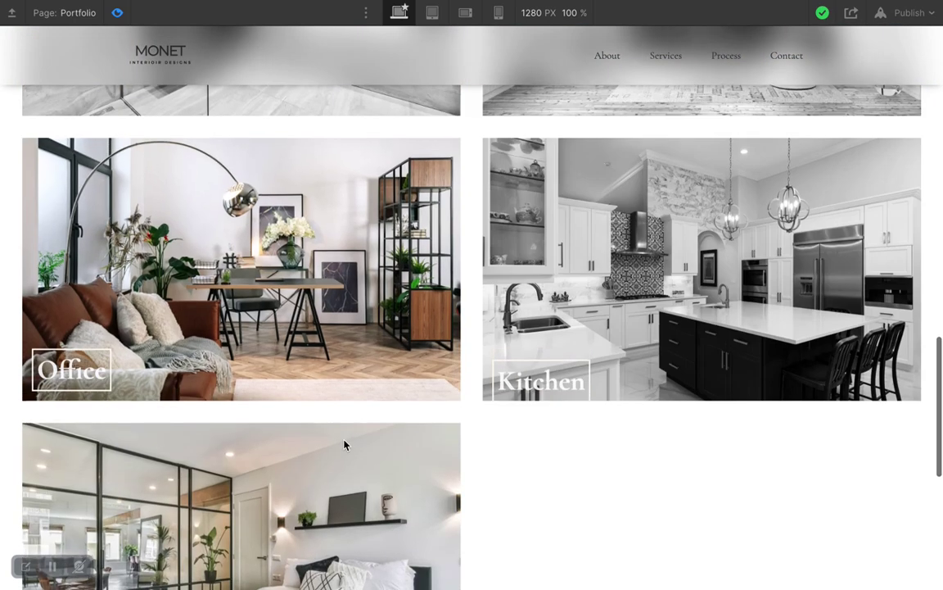
{"action": "scroll", "coordinate": [259, 340], "scroll_direction": "down", "scroll_amount": 2}
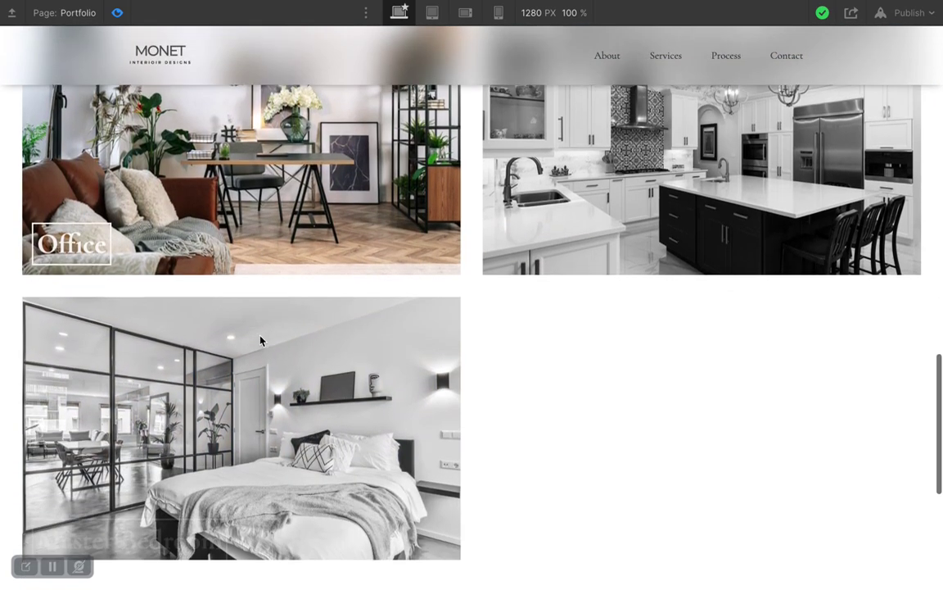